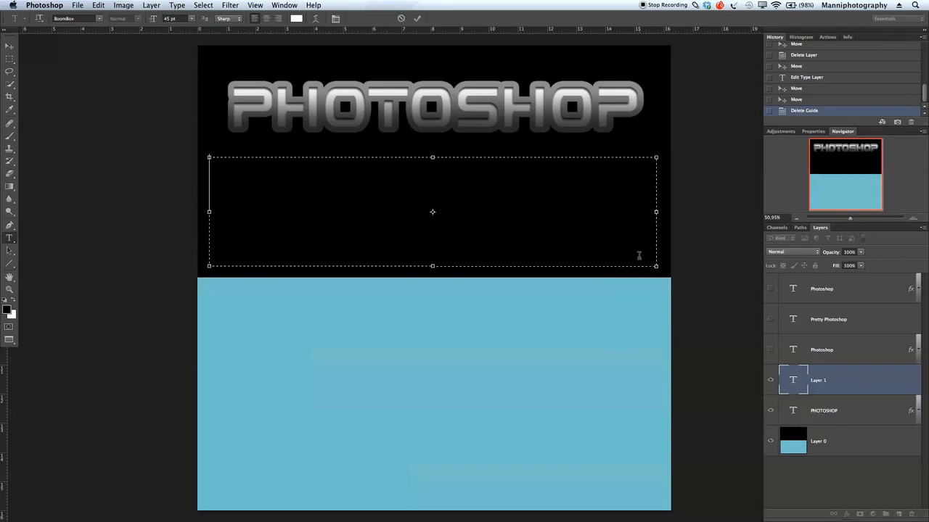
- Type PHOTOSHOP into a new paragraph text box below the existing title
{"action": "type", "text": "PHOTOSH"}
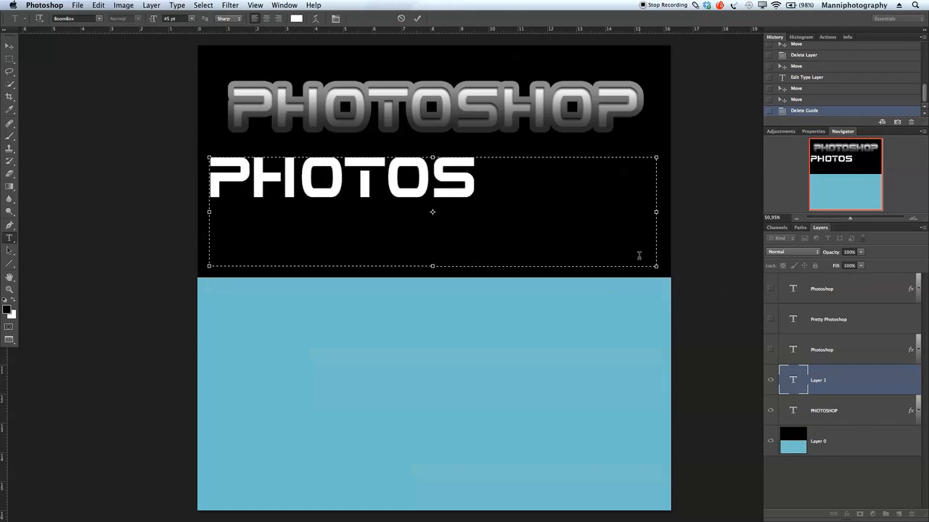
{"action": "type", "text": "OP"}
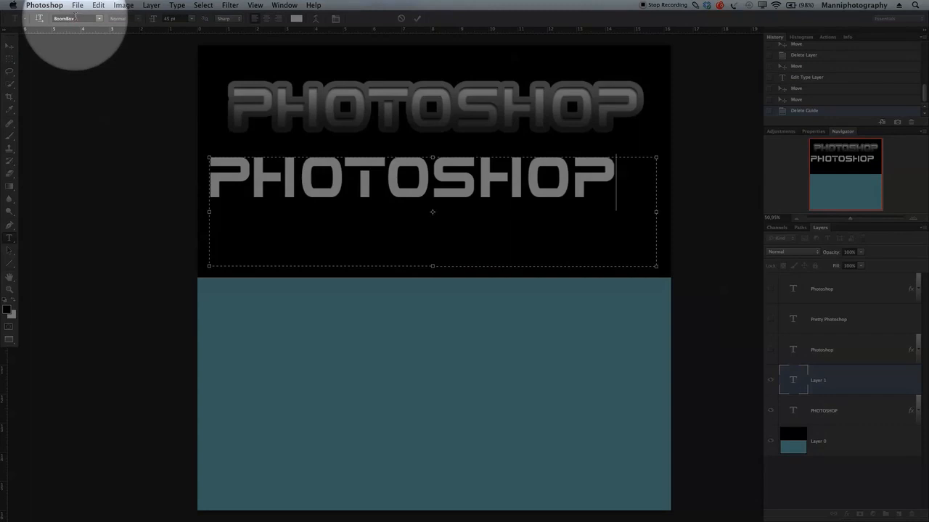
- Check the Character settings and commit the white PHOTOSHOP text on its own layer
{"action": "left_click", "coordinate": [336, 19]}
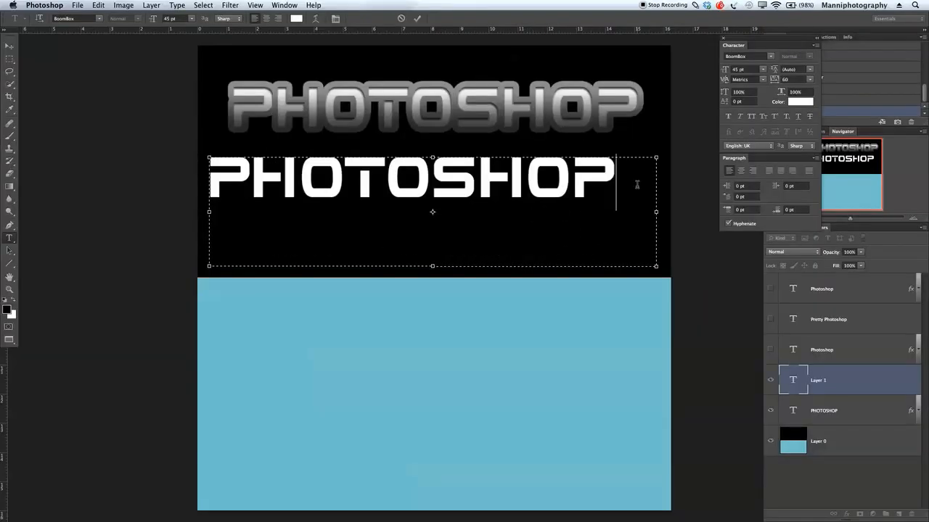
{"action": "left_click_drag", "start_coordinate": [612, 182], "coordinate": [242, 181]}
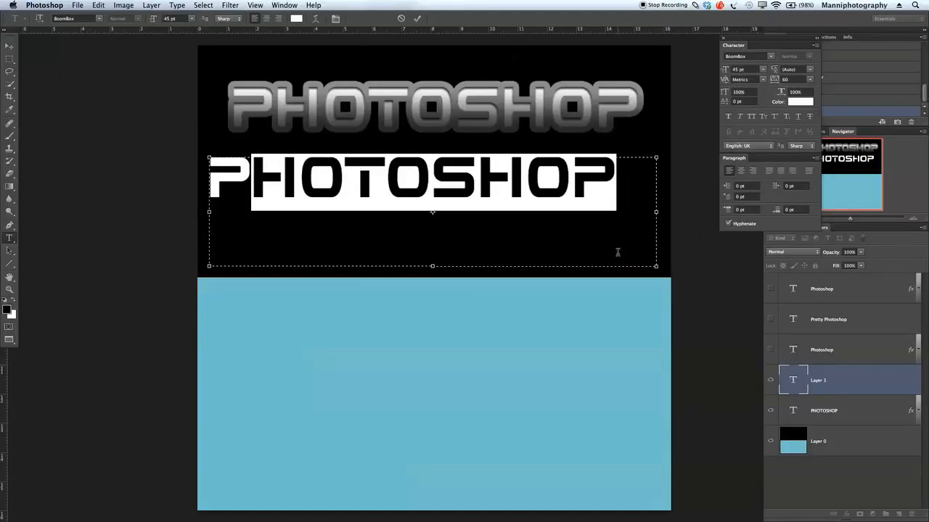
{"action": "left_click", "coordinate": [618, 233]}
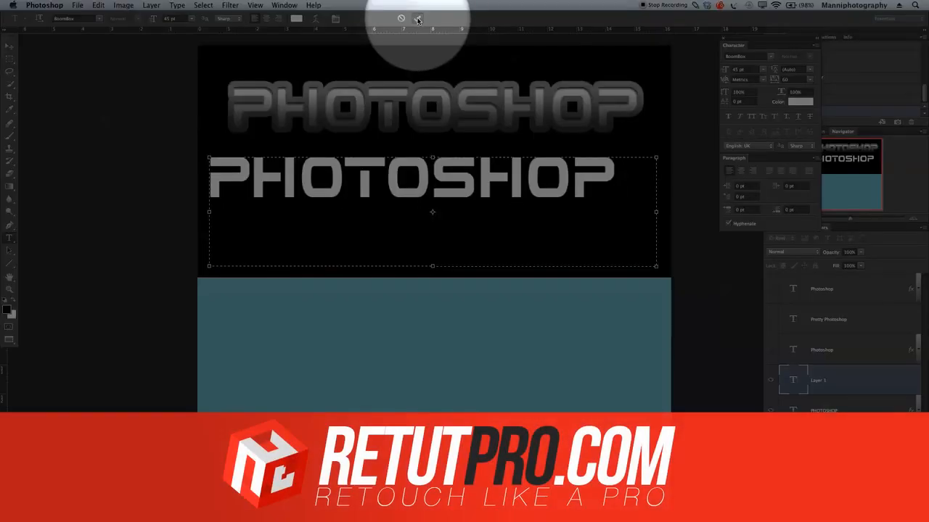
{"action": "left_click", "coordinate": [417, 19]}
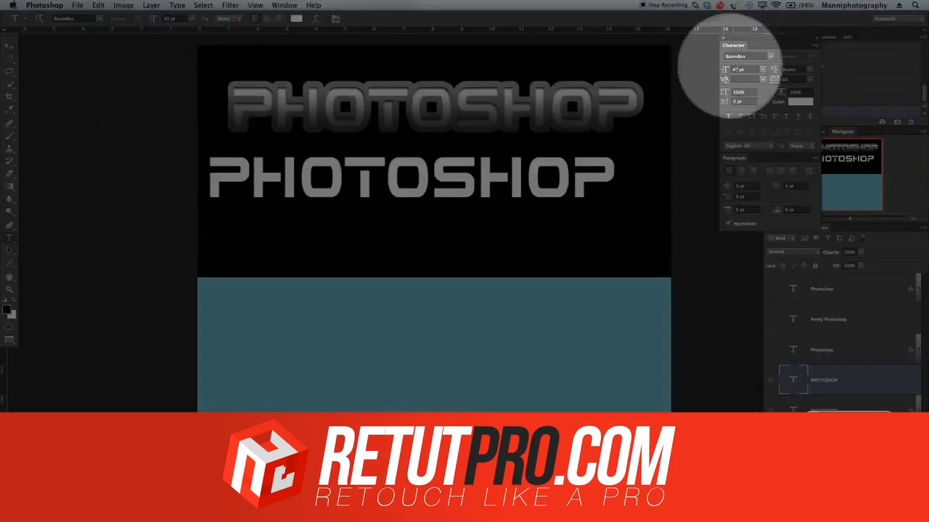
{"action": "left_click", "coordinate": [723, 38]}
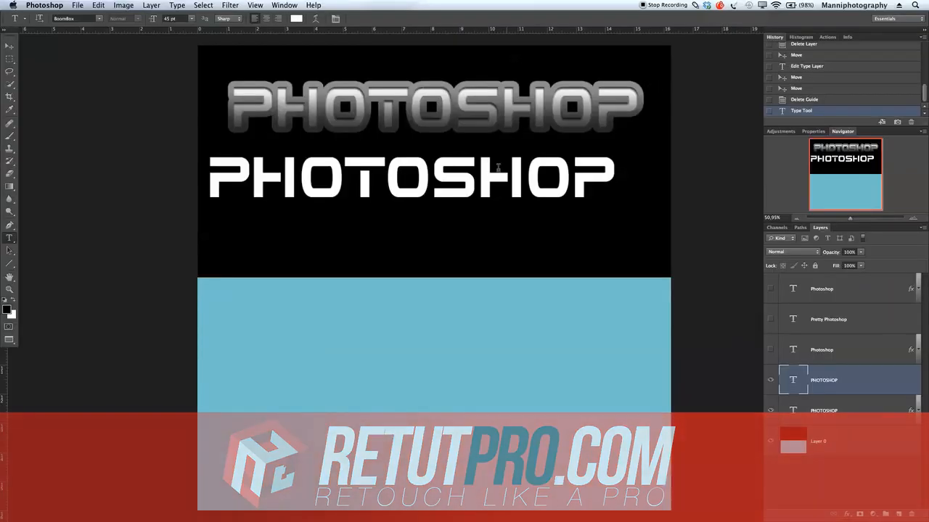
{"action": "left_click", "coordinate": [9, 47]}
- Centre the white PHOTOSHOP text under the title and enable Stroke in its Layer Style
{"action": "left_click_drag", "start_coordinate": [344, 165], "coordinate": [369, 194]}
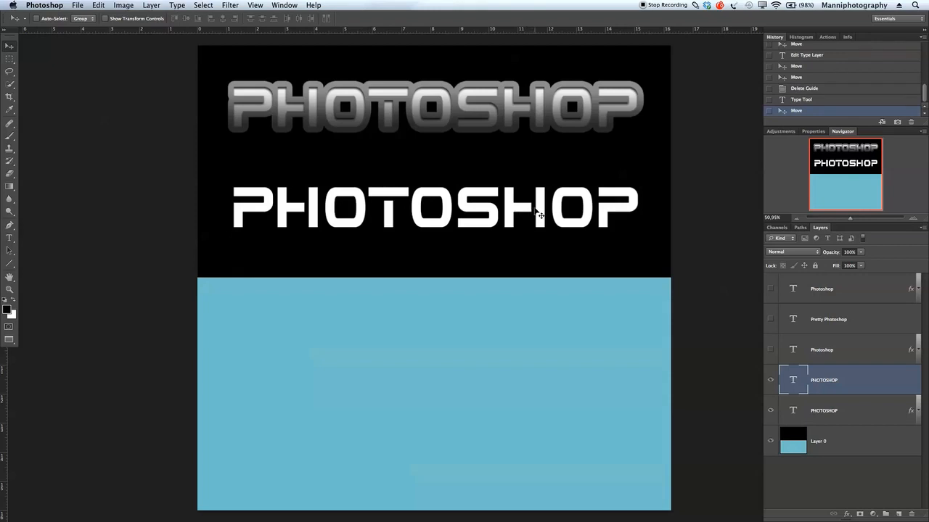
{"action": "left_click", "coordinate": [854, 378]}
{"action": "double_click", "coordinate": [854, 379]}
{"action": "left_click_drag", "start_coordinate": [617, 73], "coordinate": [433, 262]}
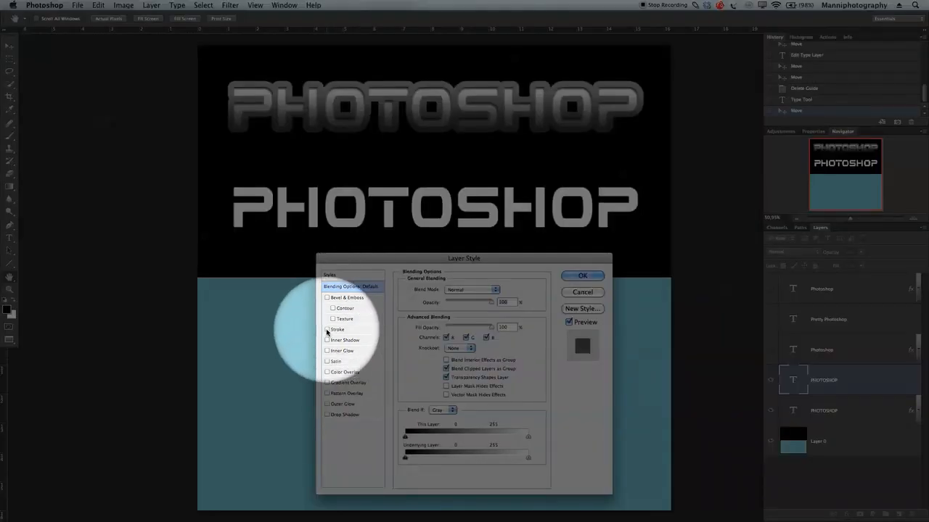
{"action": "left_click", "coordinate": [339, 332]}
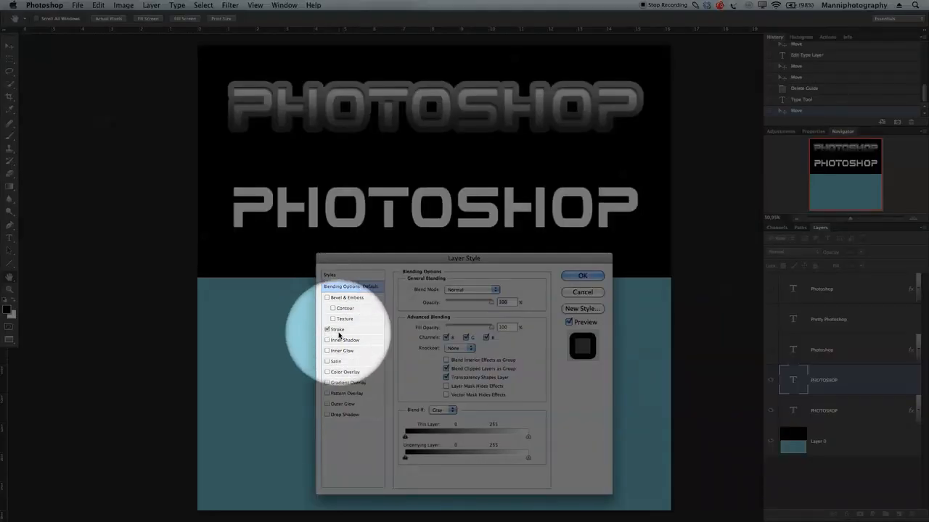
- Set the stroke colour to a dark grey
{"action": "left_click", "coordinate": [339, 332]}
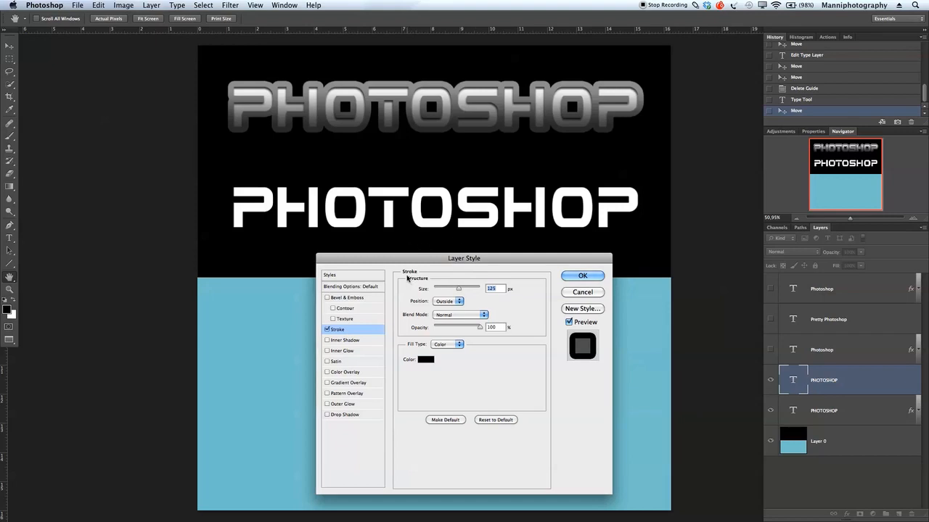
{"action": "left_click", "coordinate": [423, 361]}
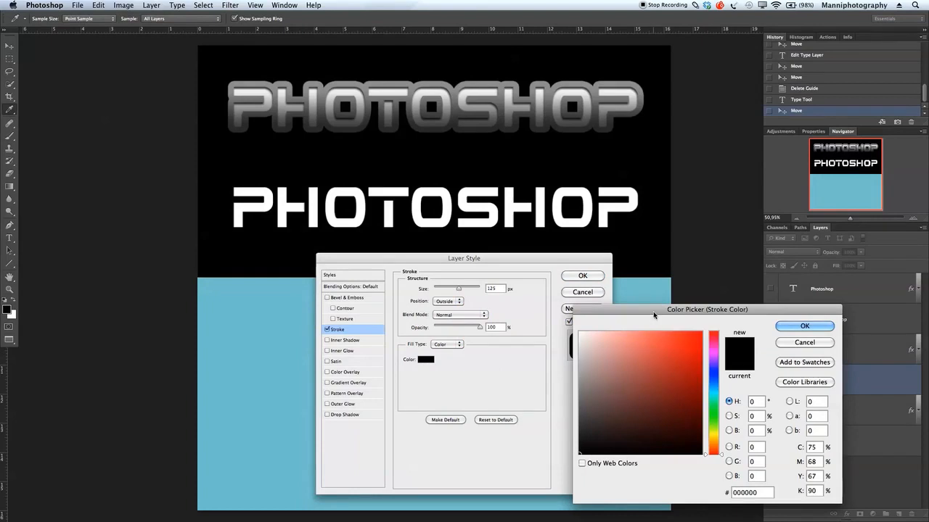
{"action": "left_click_drag", "start_coordinate": [654, 314], "coordinate": [644, 309]}
{"action": "left_click", "coordinate": [569, 406]}
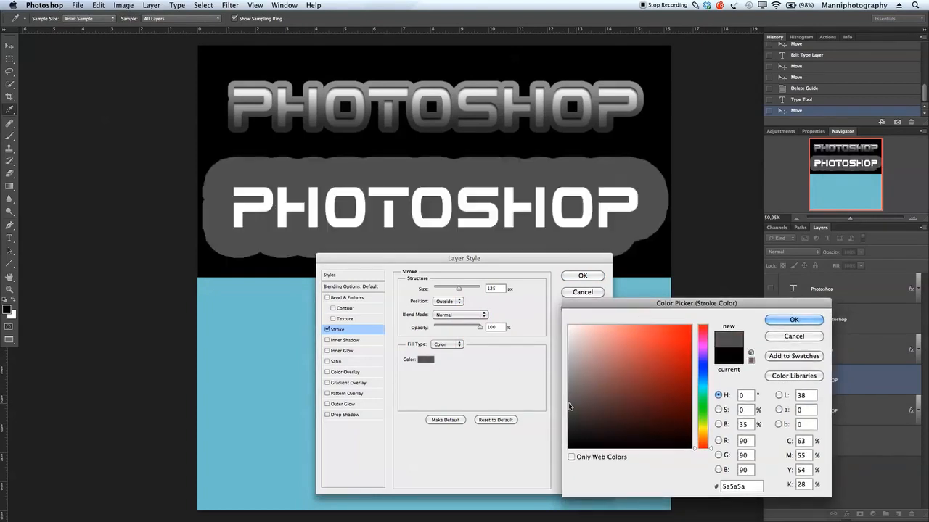
{"action": "left_click_drag", "start_coordinate": [570, 400], "coordinate": [570, 409]}
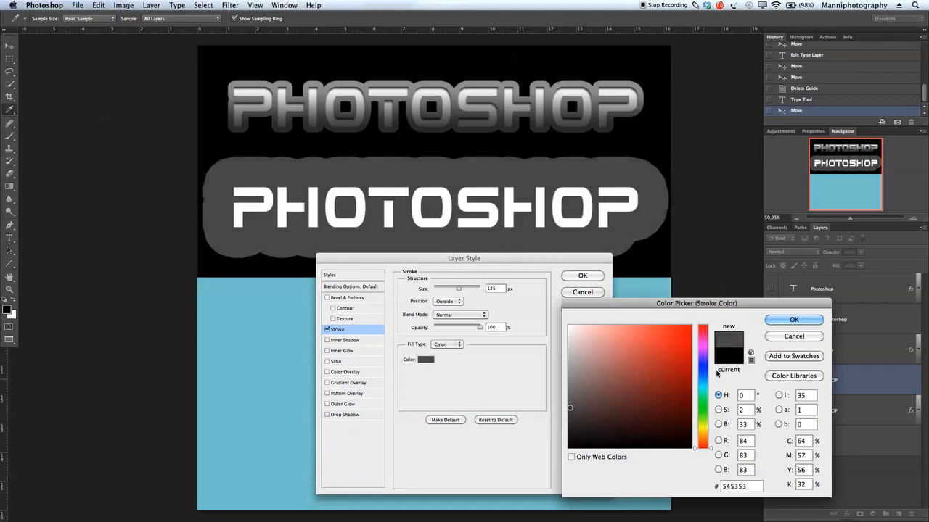
{"action": "left_click", "coordinate": [794, 320]}
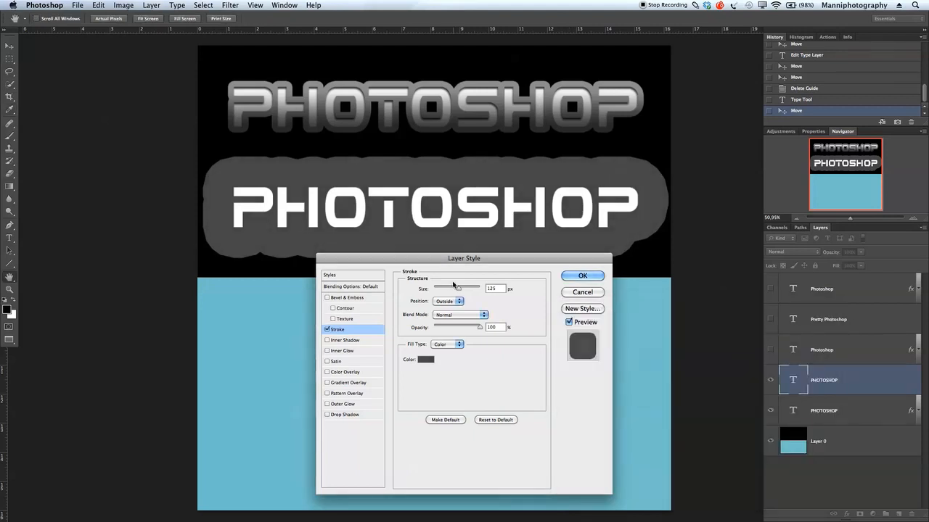
- Reduce the stroke size to 27 px
{"action": "left_click_drag", "start_coordinate": [465, 286], "coordinate": [442, 289]}
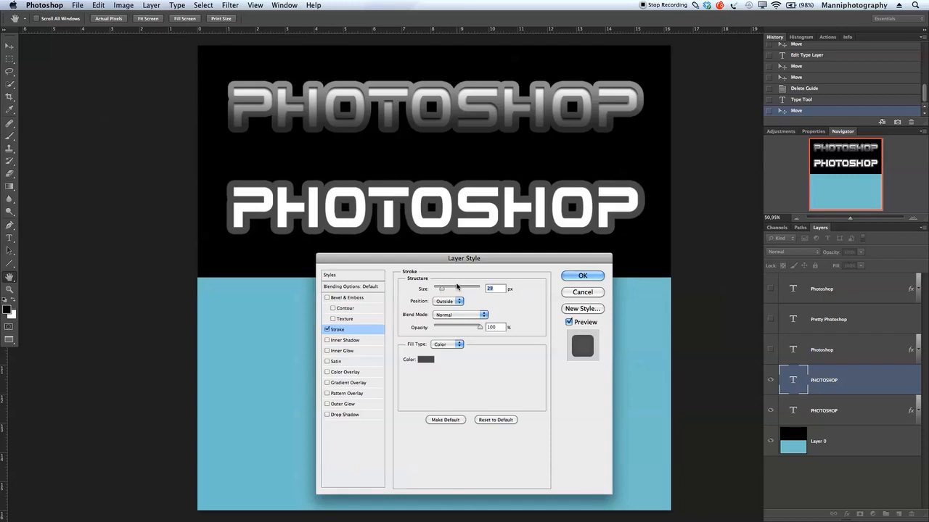
{"action": "left_click_drag", "start_coordinate": [443, 289], "coordinate": [441, 289]}
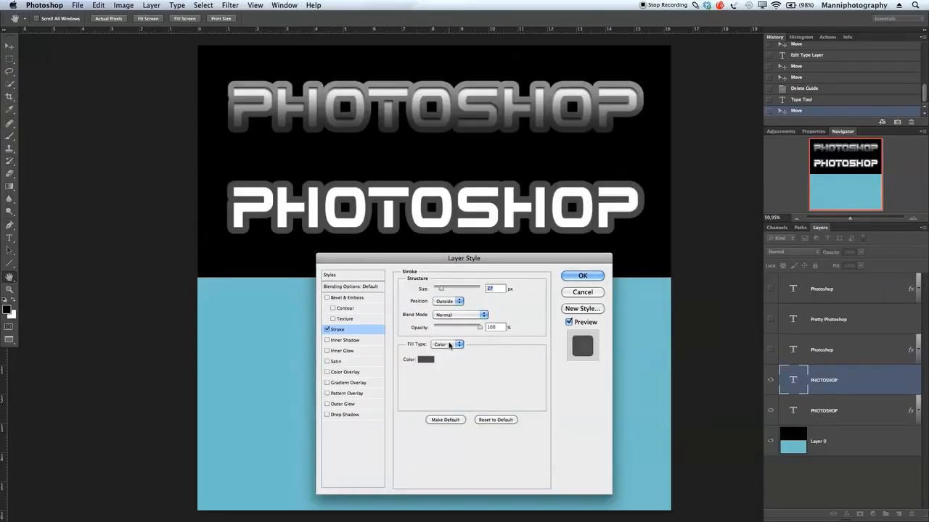
{"action": "left_click", "coordinate": [449, 346]}
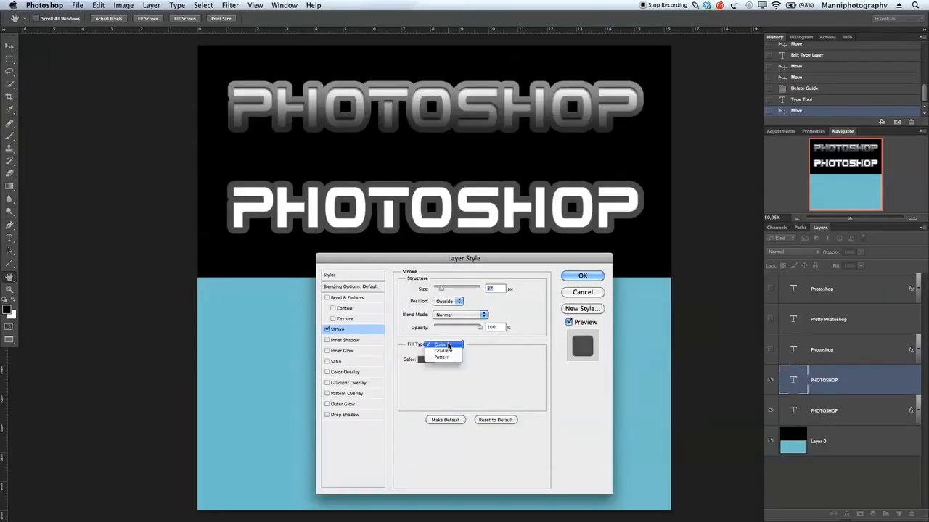
- Switch the stroke fill type to Gradient at a 90° angle
{"action": "left_click", "coordinate": [444, 352]}
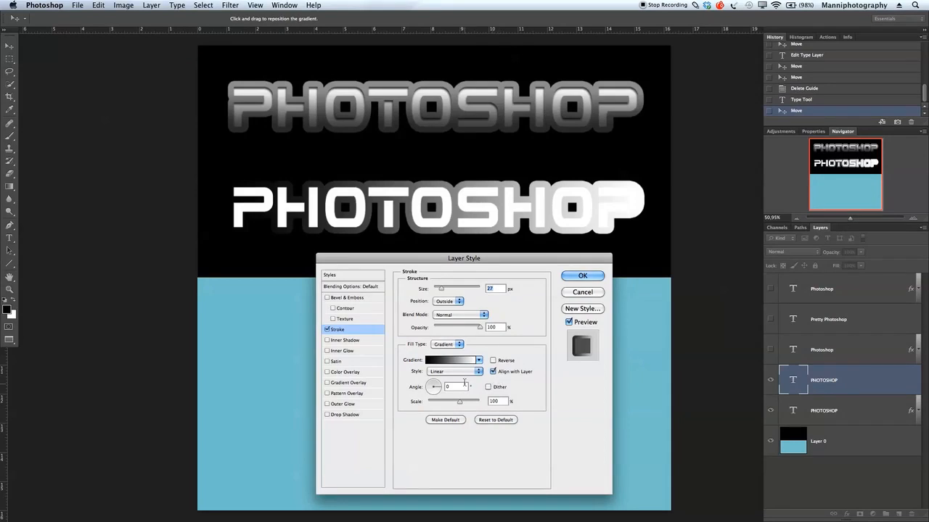
{"action": "left_click", "coordinate": [435, 381]}
{"action": "type", "text": "90"}
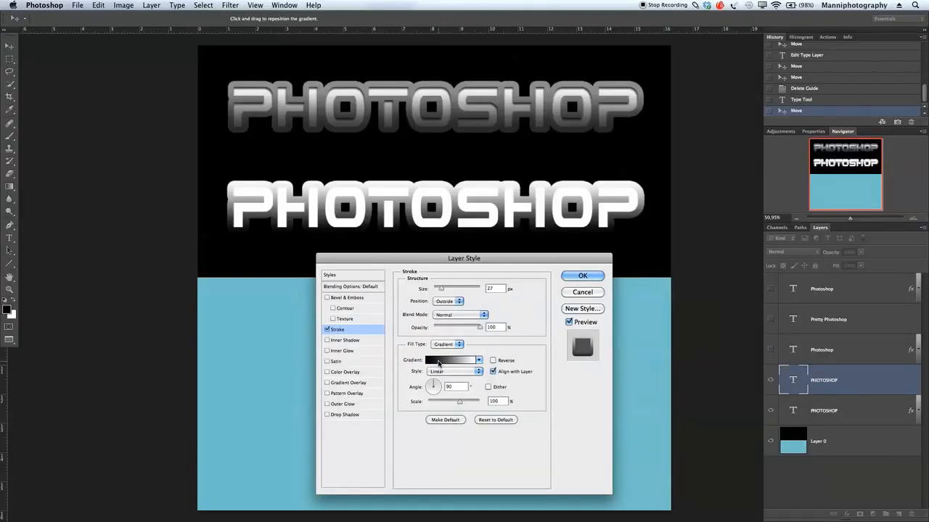
- Change the gradient's left stop from black to dark grey and apply it
{"action": "left_click", "coordinate": [438, 361]}
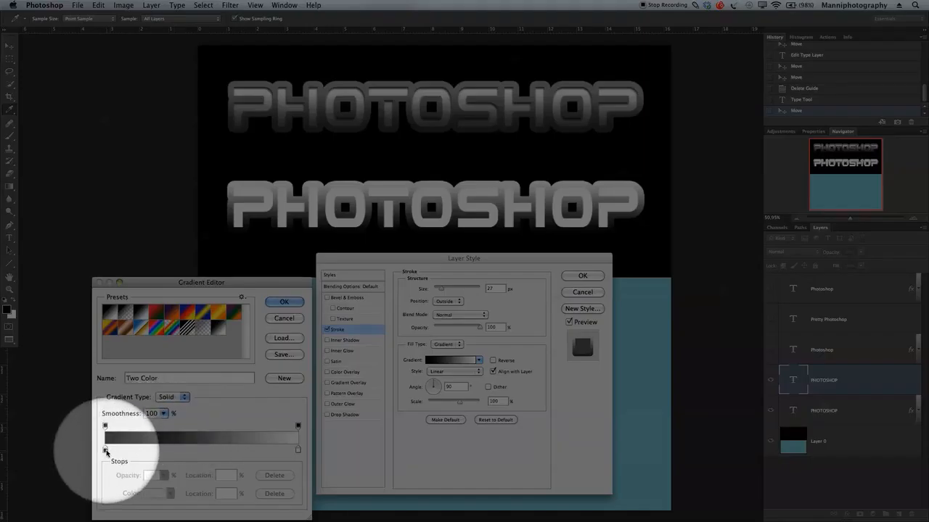
{"action": "left_click", "coordinate": [105, 451]}
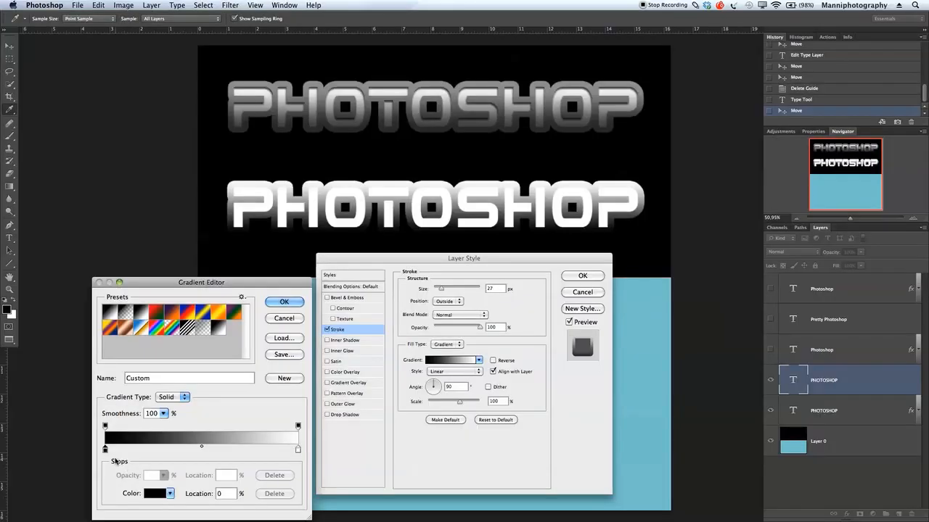
{"action": "double_click", "coordinate": [105, 451]}
{"action": "left_click_drag", "start_coordinate": [633, 432], "coordinate": [570, 417]}
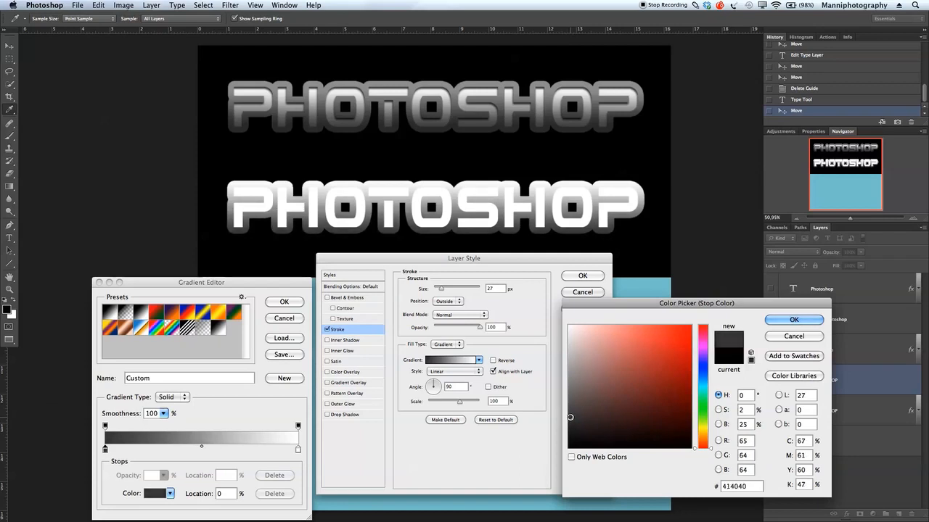
{"action": "left_click", "coordinate": [792, 319]}
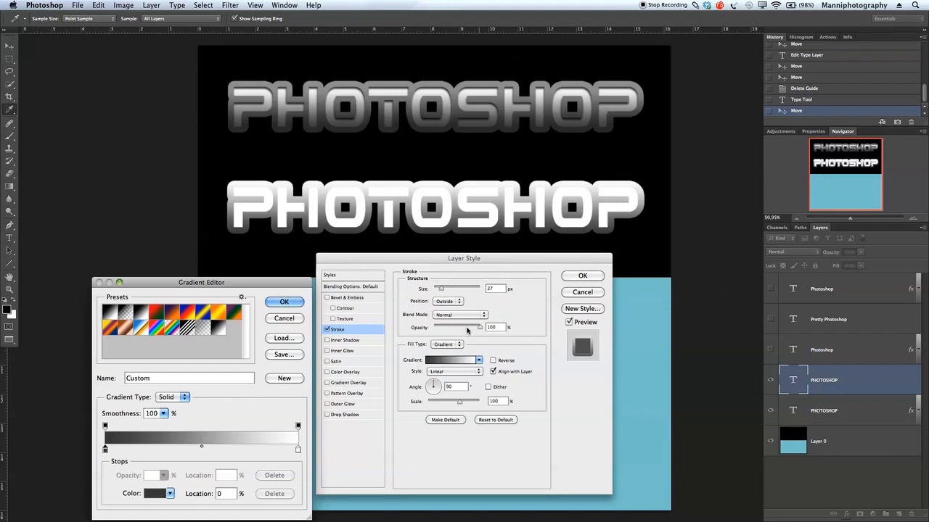
{"action": "left_click", "coordinate": [285, 302]}
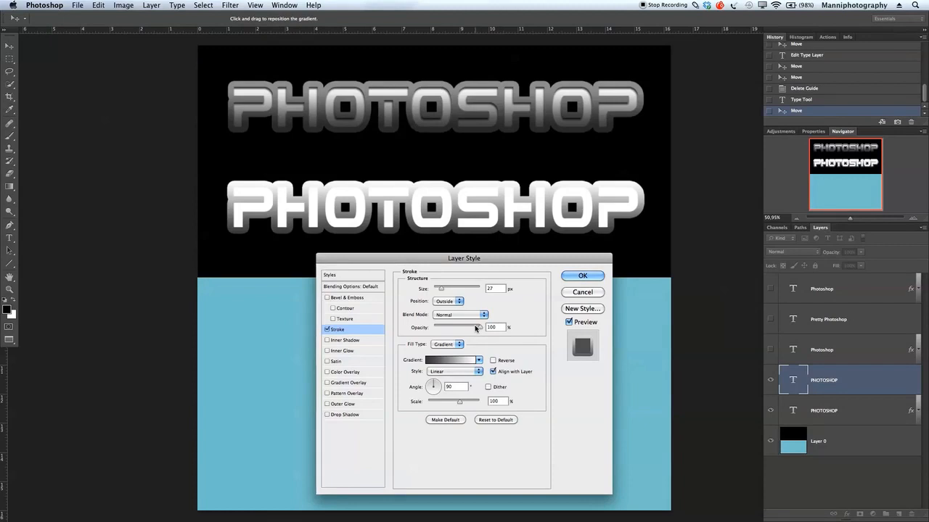
- Lower the gradient stroke's opacity to 56% and apply the Stroke effect
{"action": "mouse_move", "coordinate": [477, 328]}
{"action": "left_mouse_down"}
{"action": "mouse_move", "coordinate": [447, 328]}
{"action": "mouse_move", "coordinate": [459, 328]}
{"action": "left_mouse_up"}
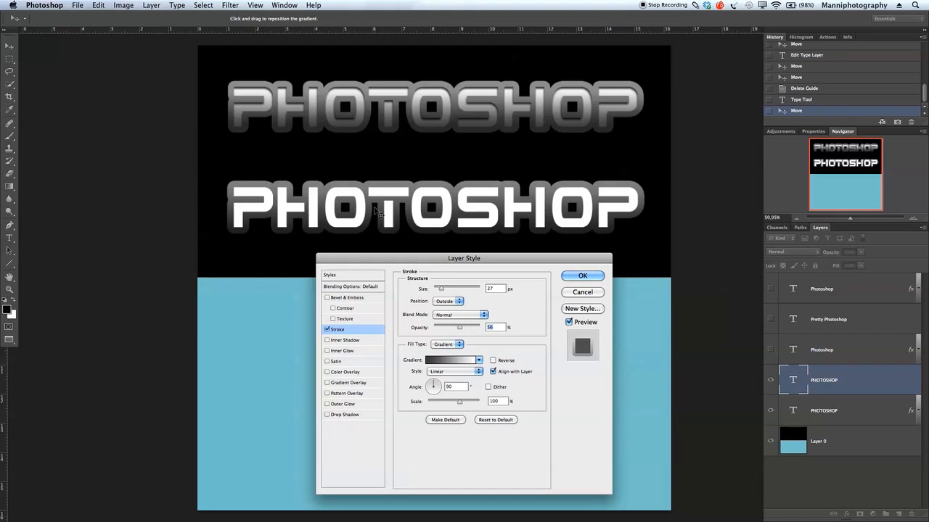
{"action": "left_click", "coordinate": [599, 278]}
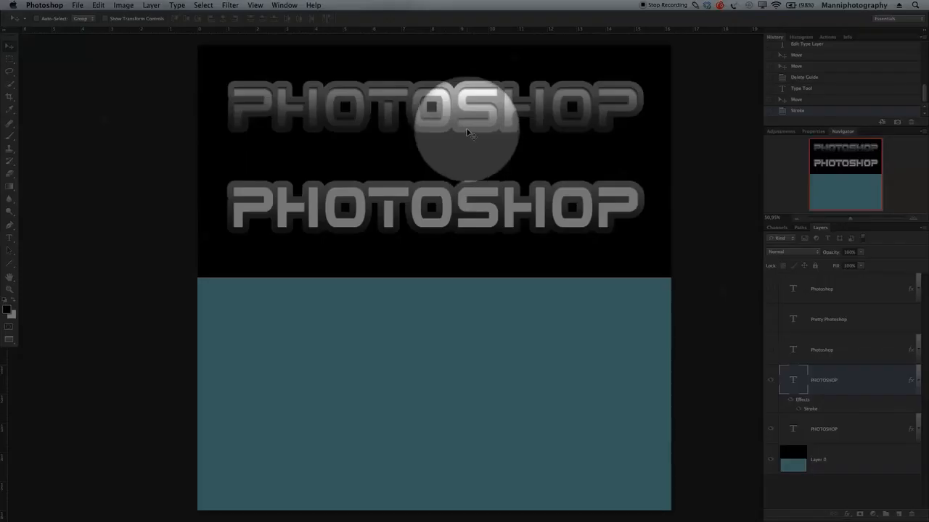
{"action": "scroll", "coordinate": [746, 198], "scroll_direction": "right", "scroll_amount": 5}
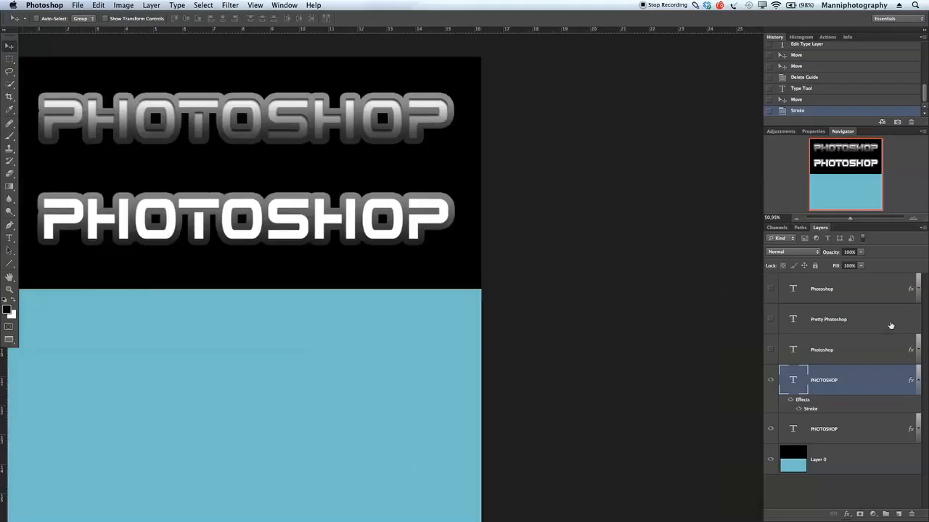
{"action": "scroll", "coordinate": [427, 240], "scroll_direction": "left", "scroll_amount": 5}
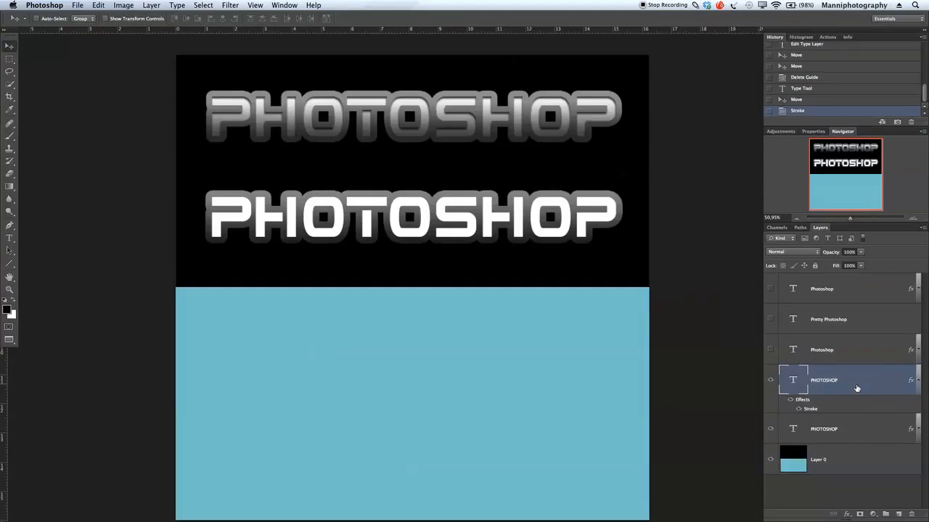
- Add a Multiply inner shadow with about 8 px distance and a larger size
{"action": "double_click", "coordinate": [858, 387]}
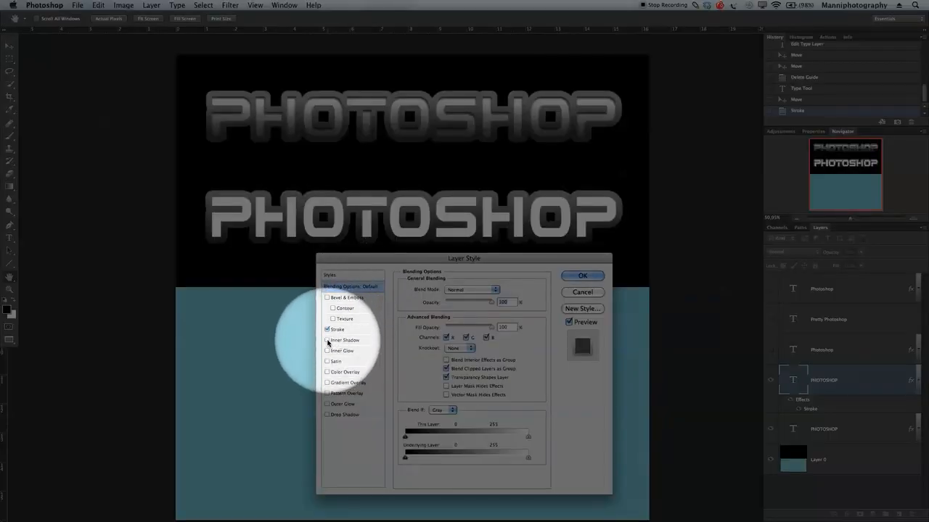
{"action": "left_click", "coordinate": [341, 342]}
{"action": "left_click", "coordinate": [344, 342]}
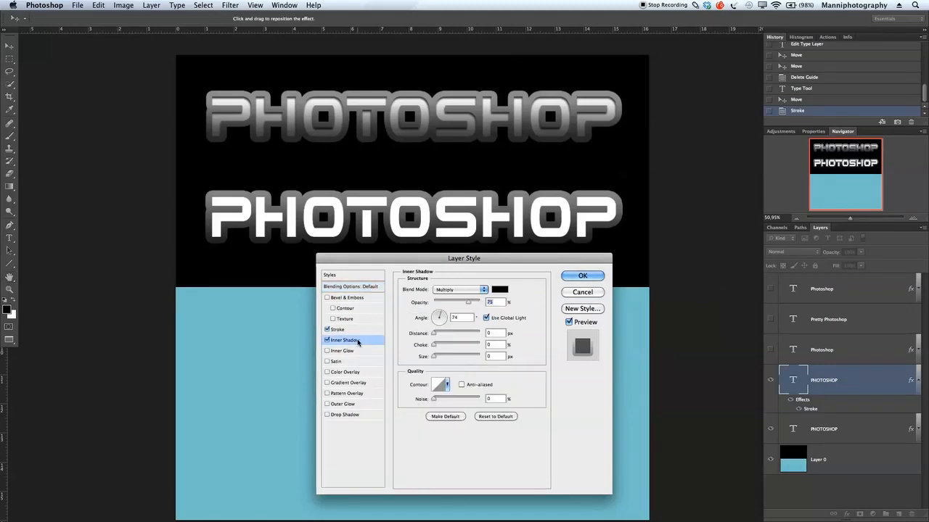
{"action": "left_click_drag", "start_coordinate": [472, 258], "coordinate": [461, 268]}
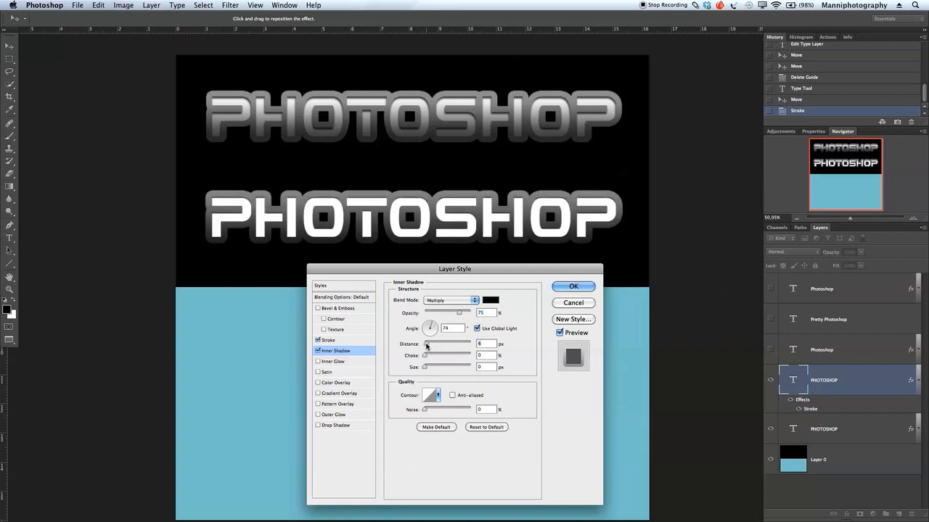
{"action": "left_click_drag", "start_coordinate": [425, 344], "coordinate": [430, 345]}
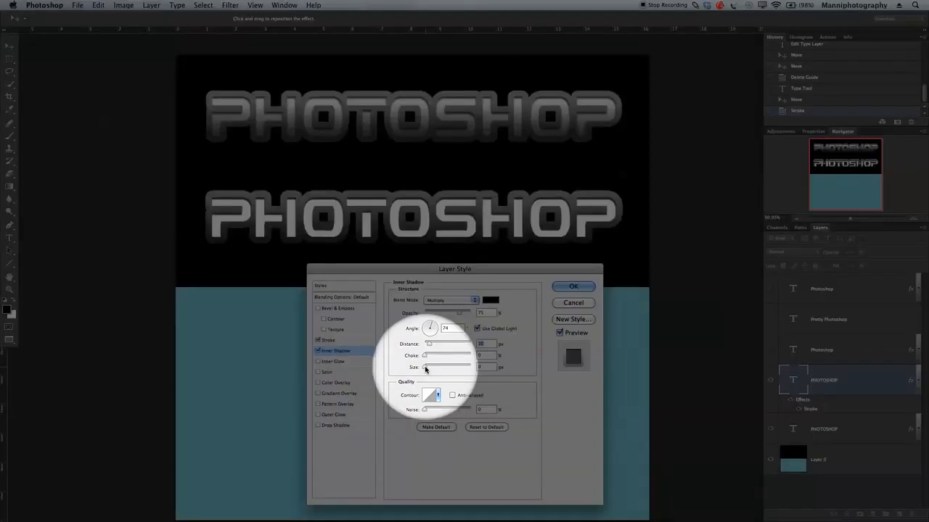
{"action": "left_click_drag", "start_coordinate": [425, 369], "coordinate": [427, 369]}
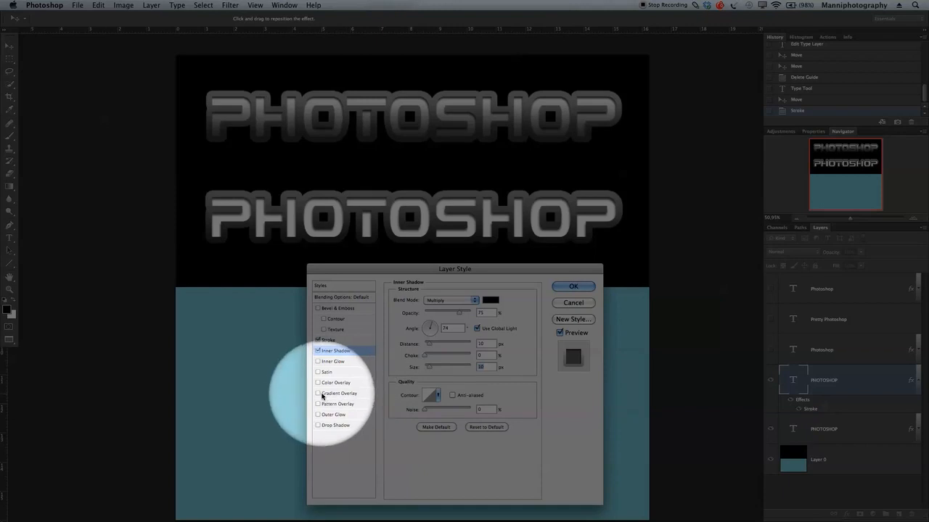
{"action": "left_click", "coordinate": [318, 393]}
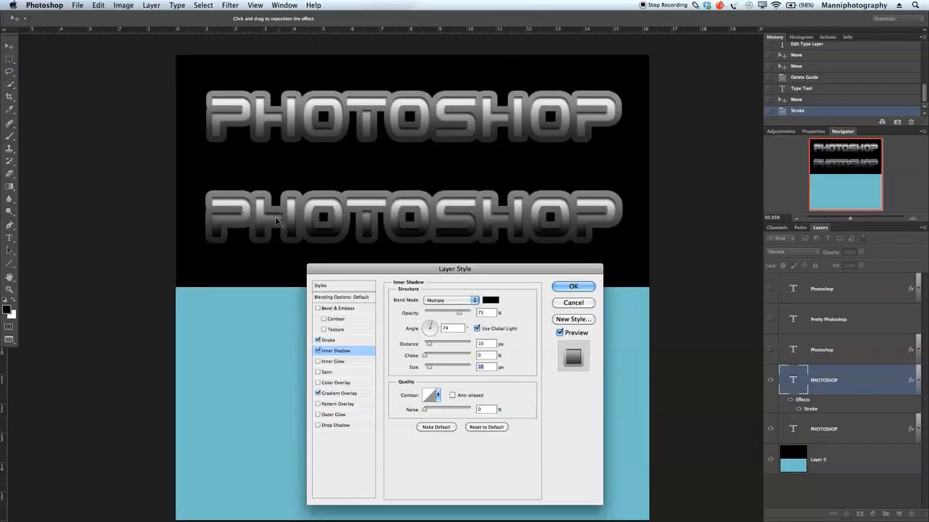
- Set the gradient overlay opacity to 81% and reduce its scale slightly
{"action": "left_click", "coordinate": [337, 392]}
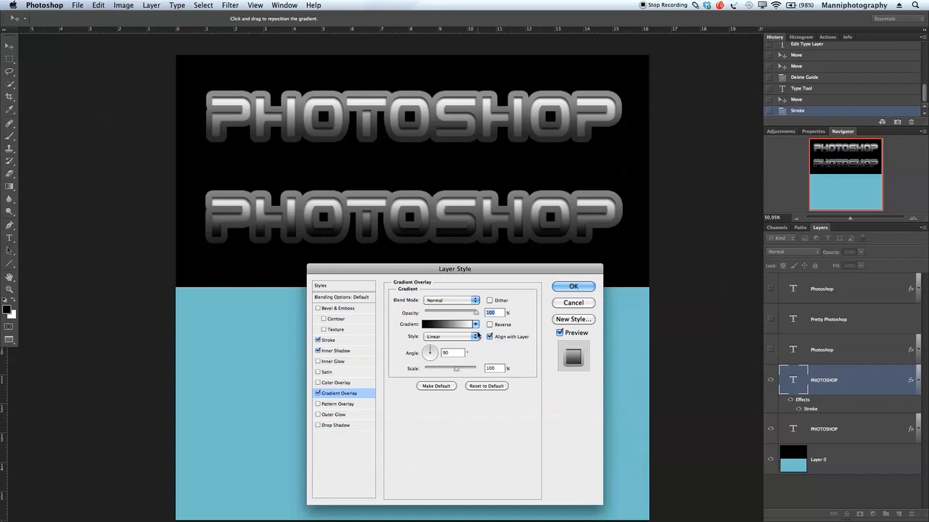
{"action": "left_click_drag", "start_coordinate": [476, 313], "coordinate": [468, 315]}
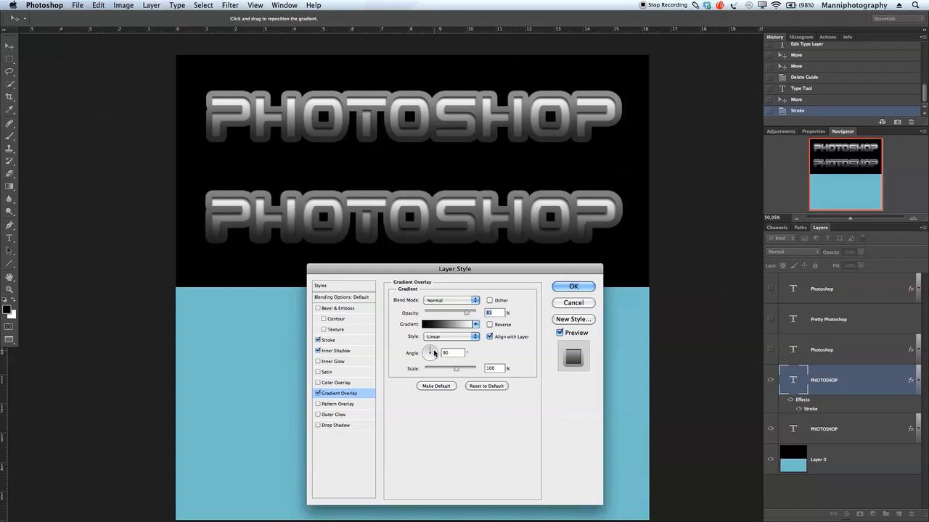
{"action": "mouse_move", "coordinate": [453, 371]}
{"action": "left_mouse_down"}
{"action": "mouse_move", "coordinate": [443, 370]}
{"action": "mouse_move", "coordinate": [465, 369]}
{"action": "mouse_move", "coordinate": [455, 370]}
{"action": "left_mouse_up"}
- Apply the inner shadow and gradient overlay, then move the styled text up under the first
{"action": "left_click", "coordinate": [563, 288]}
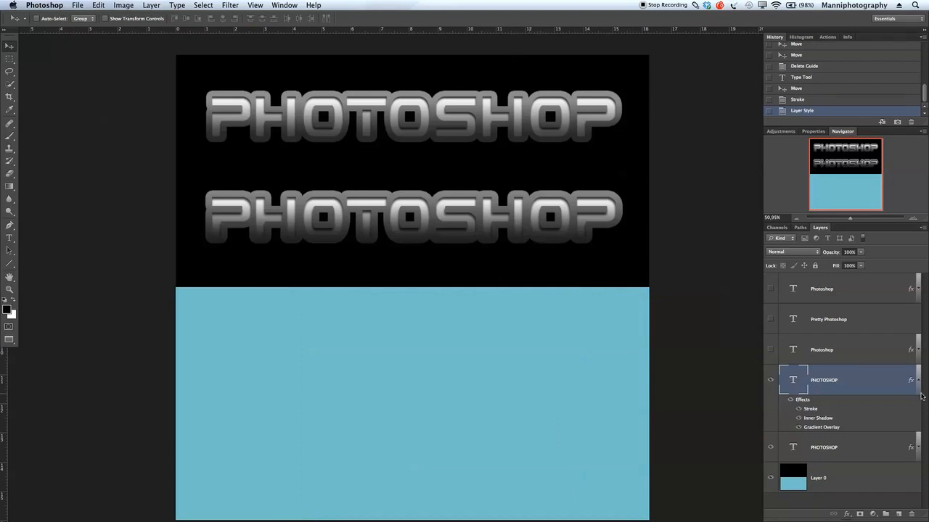
{"action": "left_click_drag", "start_coordinate": [445, 197], "coordinate": [459, 171]}
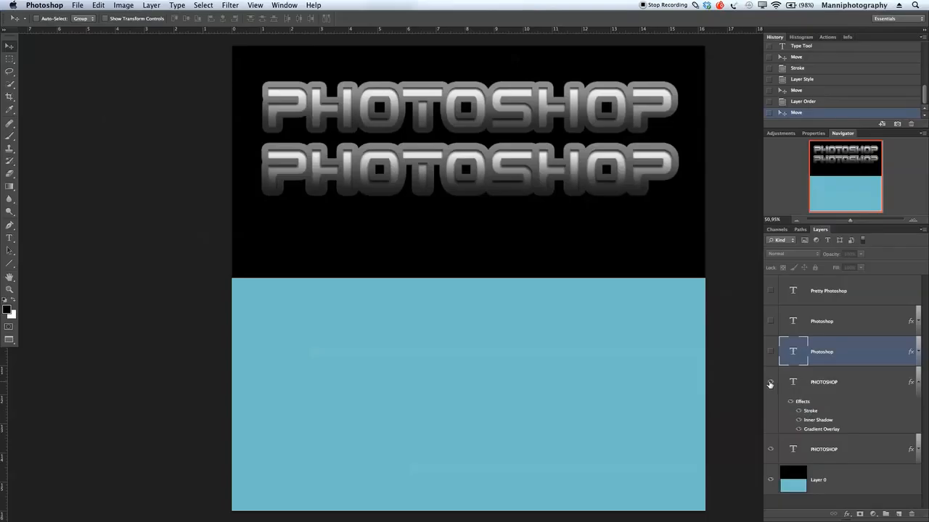
- Hide both PHOTOSHOP layers, show the orange script Photoshop layer, and nudge it into place
{"action": "left_click", "coordinate": [771, 381]}
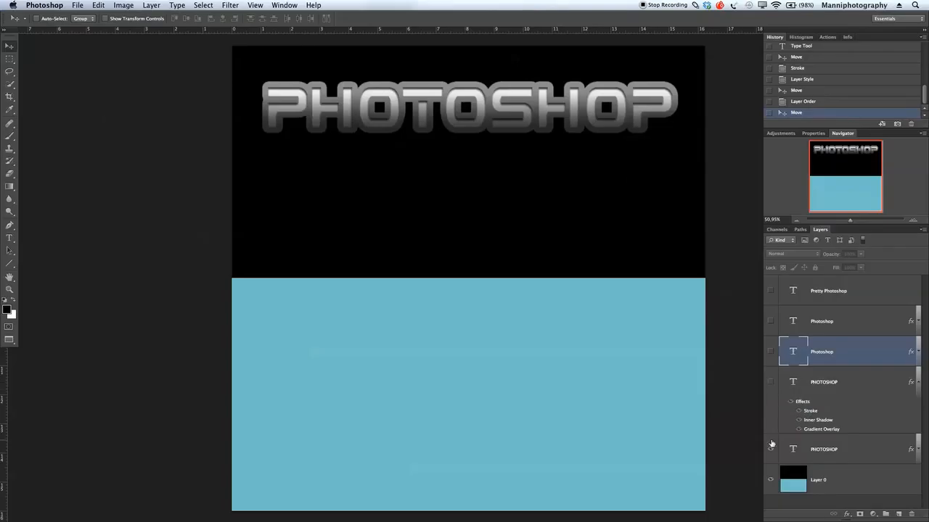
{"action": "left_click", "coordinate": [770, 449]}
{"action": "left_click", "coordinate": [771, 352]}
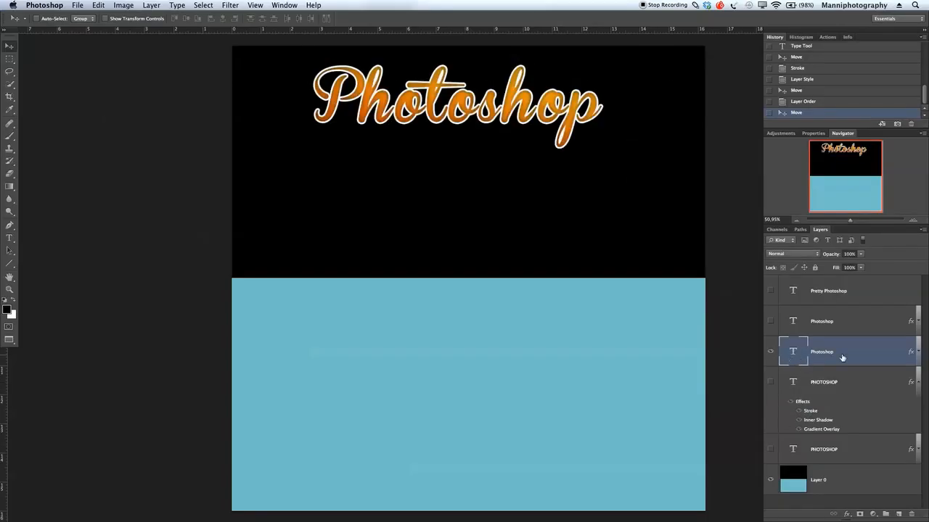
{"action": "left_click_drag", "start_coordinate": [418, 86], "coordinate": [462, 87]}
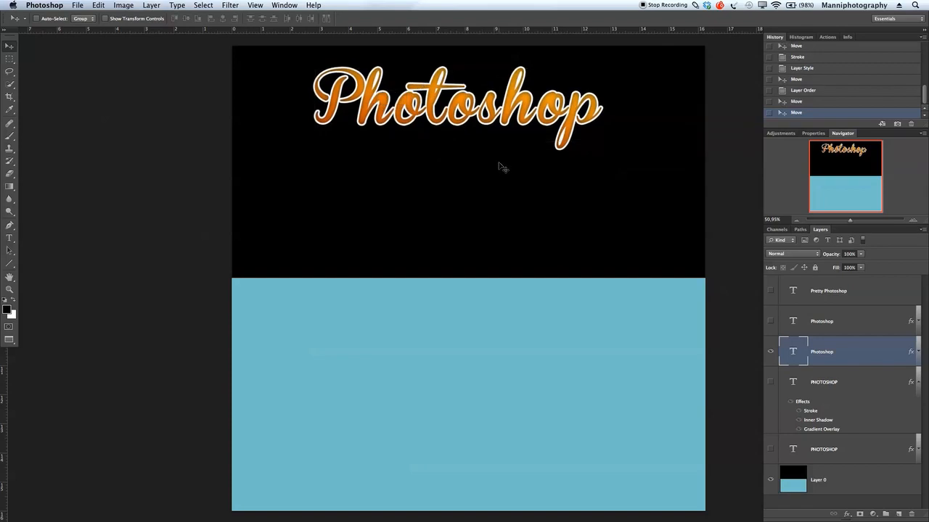
- Type a second 'Photoshop' text in a box below the first
{"action": "left_click", "coordinate": [9, 238]}
{"action": "left_click_drag", "start_coordinate": [255, 158], "coordinate": [677, 264]}
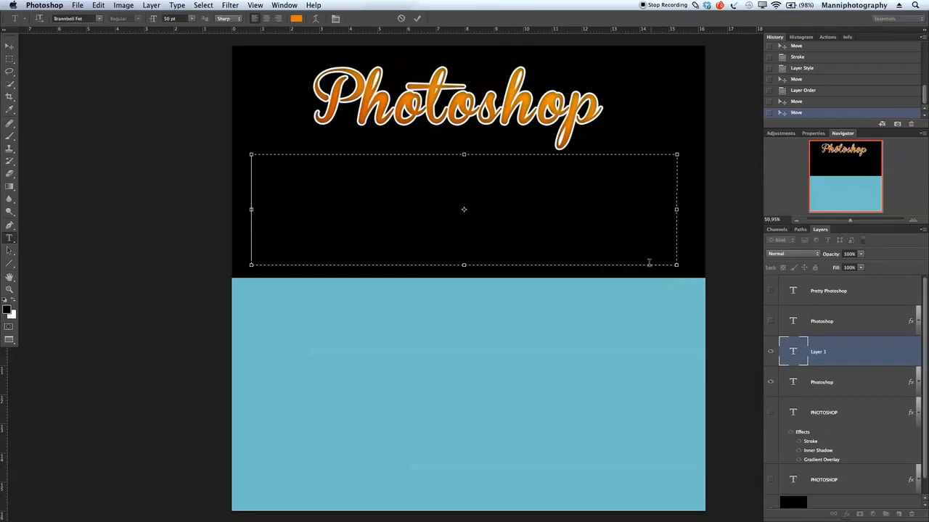
{"action": "type", "text": "P"}
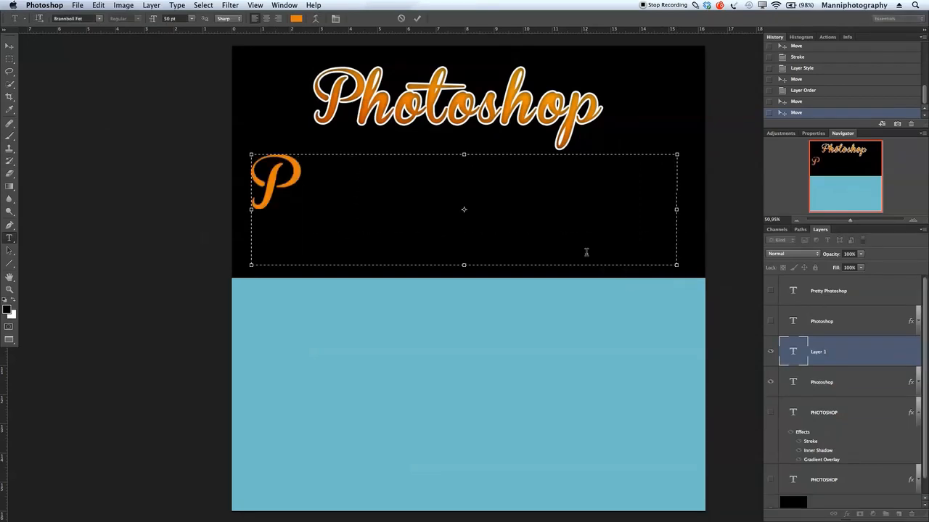
{"action": "type", "text": "hotoshop"}
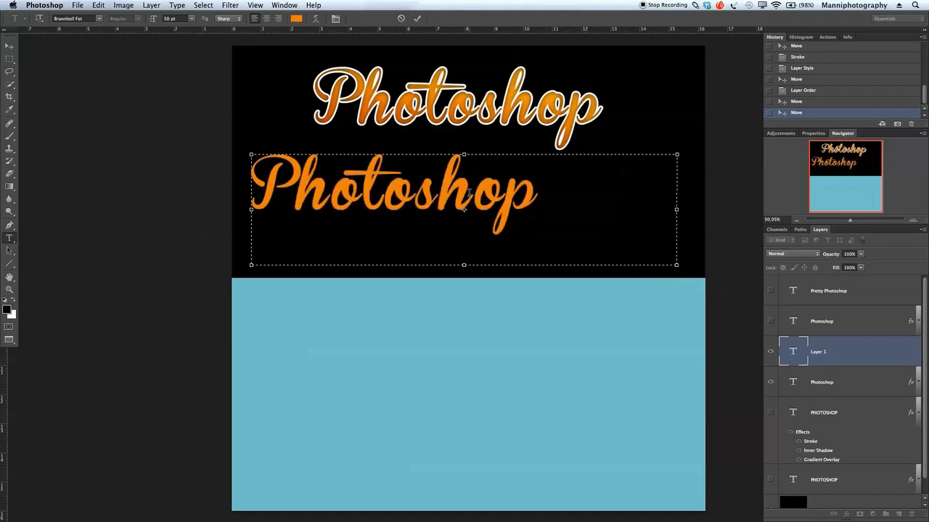
{"action": "key", "text": "F1"}
{"action": "key", "text": "F1"}
{"action": "key", "text": "F1"}
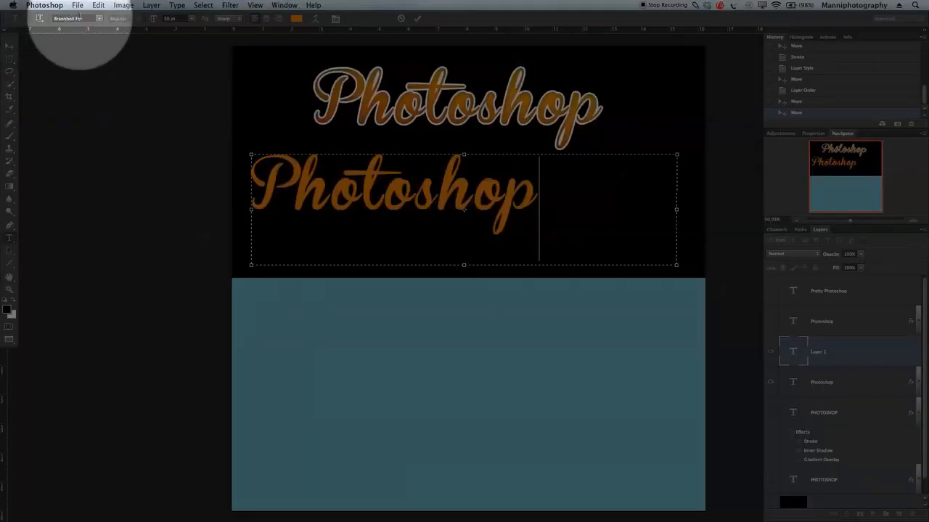
{"action": "key", "text": "F1"}
- Select the new word and colour it white
{"action": "left_click_drag", "start_coordinate": [555, 202], "coordinate": [181, 208]}
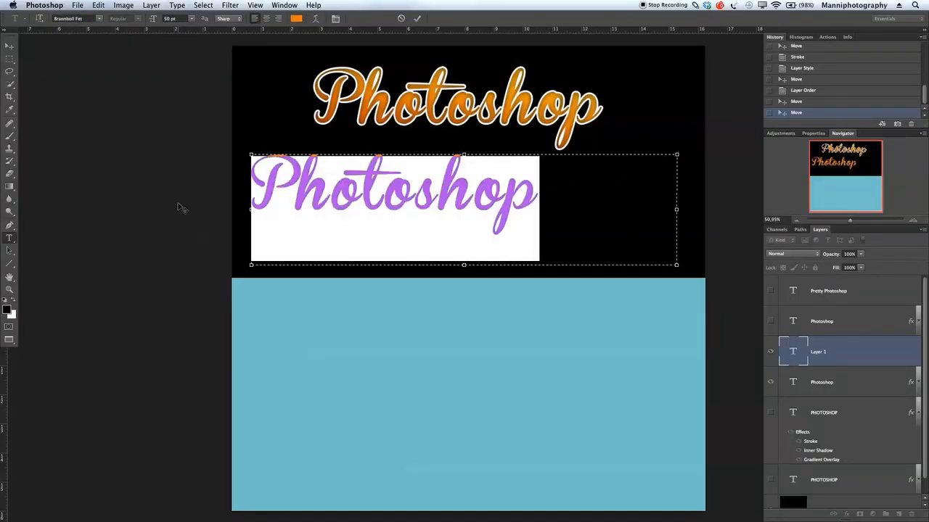
{"action": "left_click", "coordinate": [296, 19]}
{"action": "left_click_drag", "start_coordinate": [661, 340], "coordinate": [508, 307]}
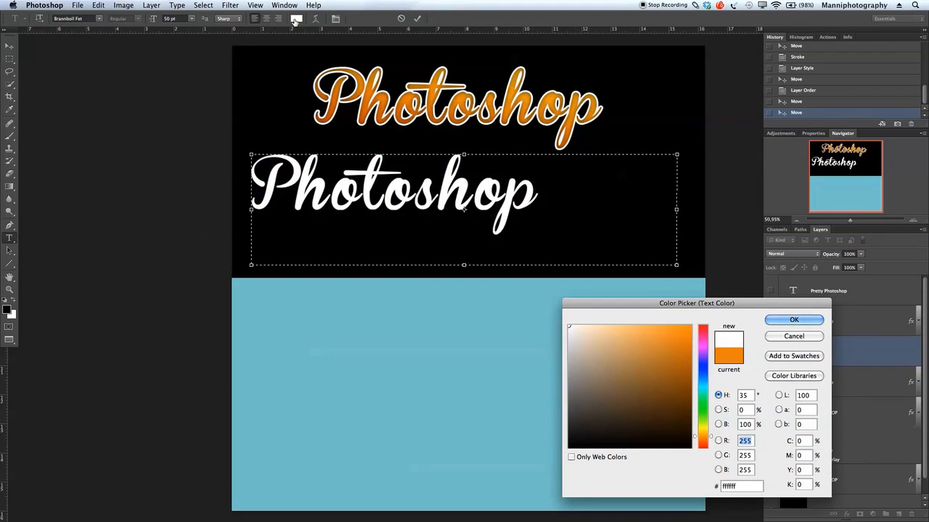
{"action": "key", "text": "Return"}
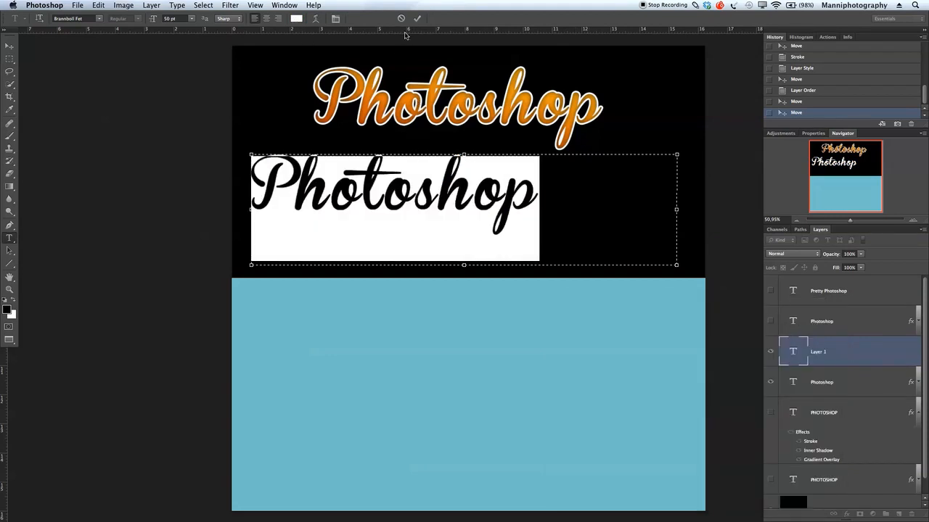
- Change the new text's colour to a bright orange
{"action": "left_click", "coordinate": [296, 19]}
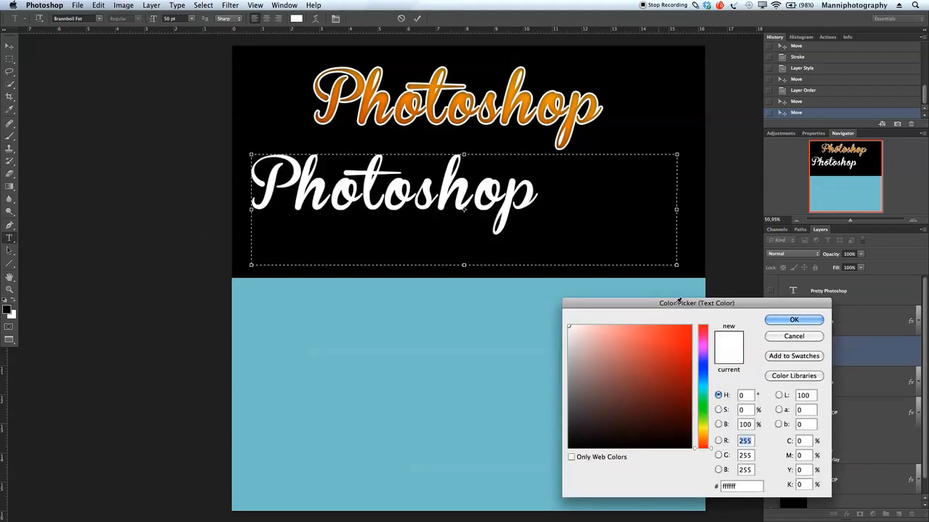
{"action": "mouse_move", "coordinate": [702, 434]}
{"action": "left_mouse_down"}
{"action": "mouse_move", "coordinate": [708, 424]}
{"action": "mouse_move", "coordinate": [707, 440]}
{"action": "left_mouse_up"}
{"action": "left_click_drag", "start_coordinate": [687, 397], "coordinate": [684, 351]}
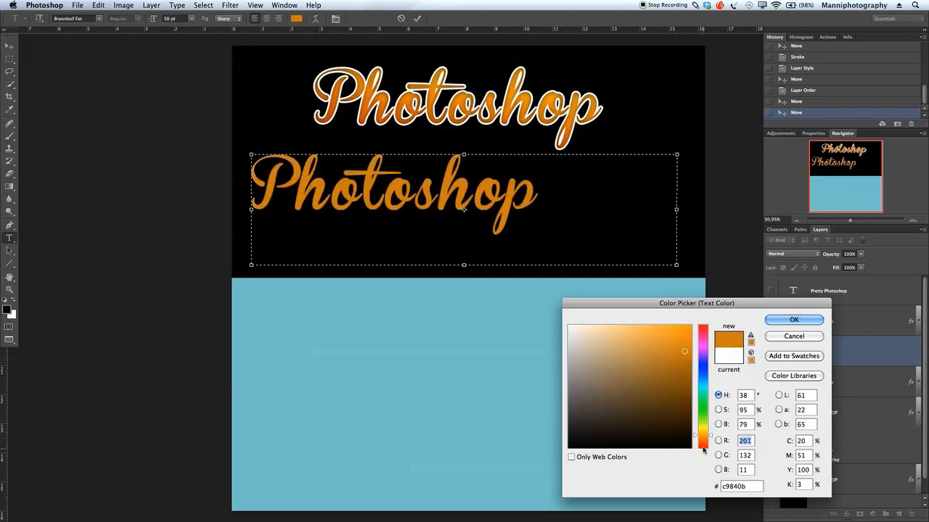
{"action": "left_click_drag", "start_coordinate": [695, 436], "coordinate": [694, 438]}
{"action": "left_click_drag", "start_coordinate": [685, 352], "coordinate": [687, 356]}
{"action": "left_click_drag", "start_coordinate": [695, 441], "coordinate": [695, 438]}
{"action": "left_click", "coordinate": [685, 346]}
{"action": "left_click", "coordinate": [819, 320]}
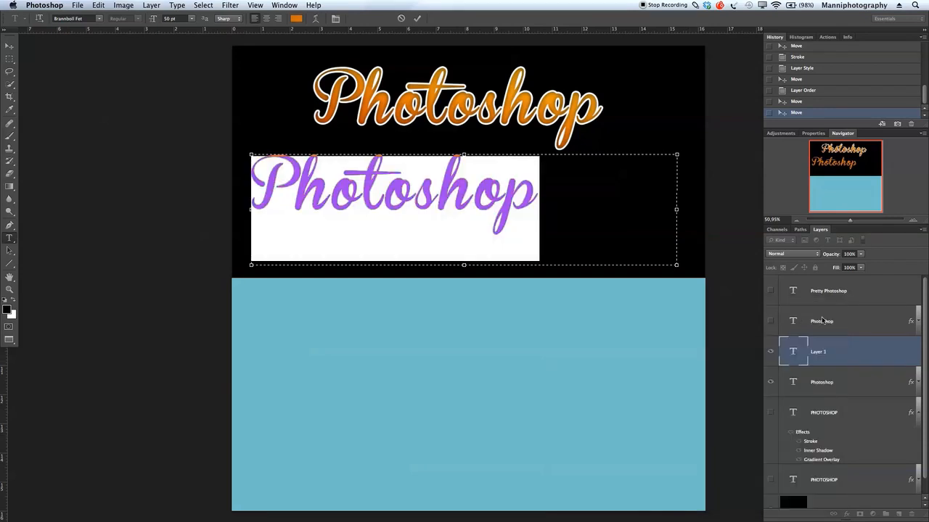
- Commit the text and position it centred below the first Photoshop text
{"action": "left_click", "coordinate": [532, 229]}
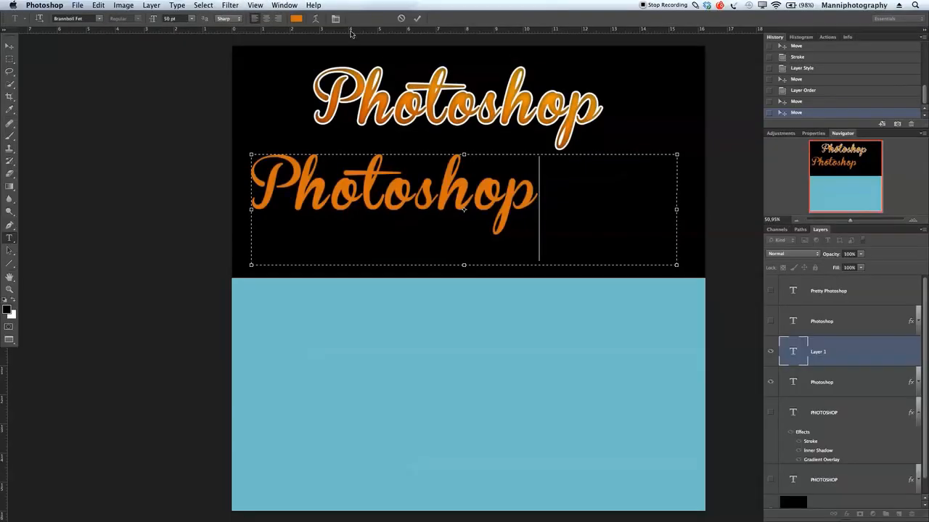
{"action": "left_click", "coordinate": [418, 19]}
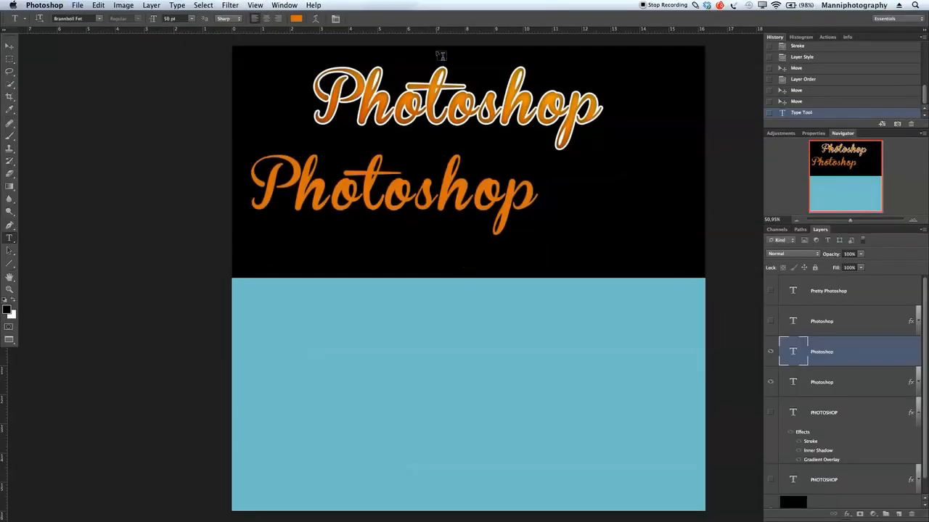
{"action": "key", "text": "v"}
{"action": "left_click_drag", "start_coordinate": [488, 196], "coordinate": [546, 212]}
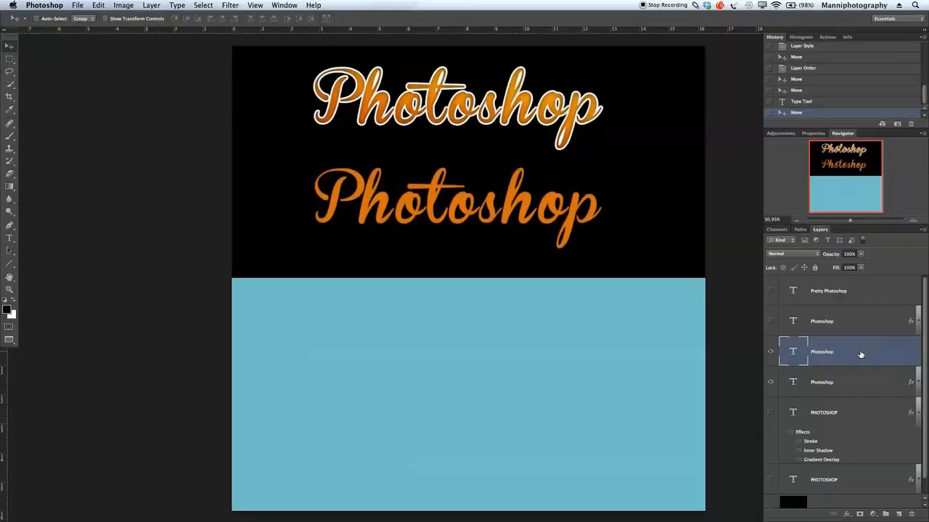
{"action": "double_click", "coordinate": [863, 355]}
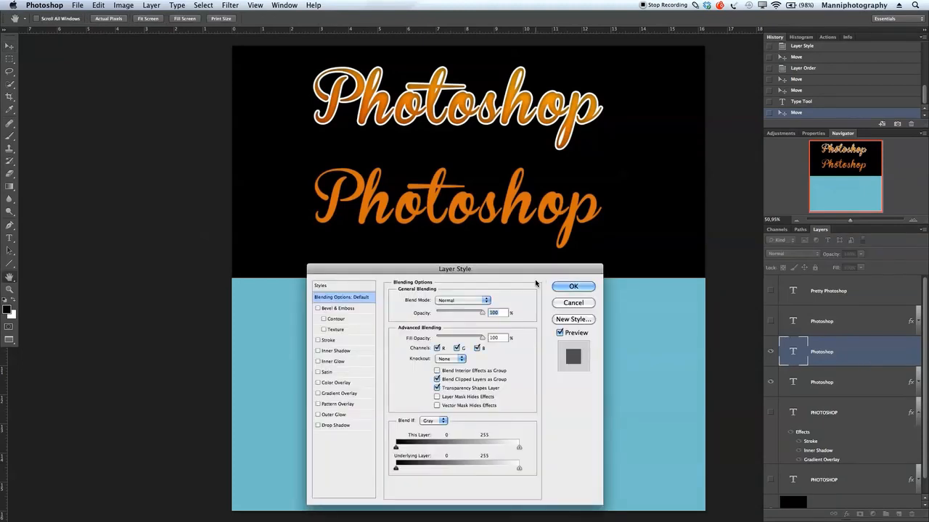
- Add an 8 px white Color-fill stroke to the lower text and enable Inner Shadow
{"action": "left_click_drag", "start_coordinate": [537, 273], "coordinate": [536, 273]}
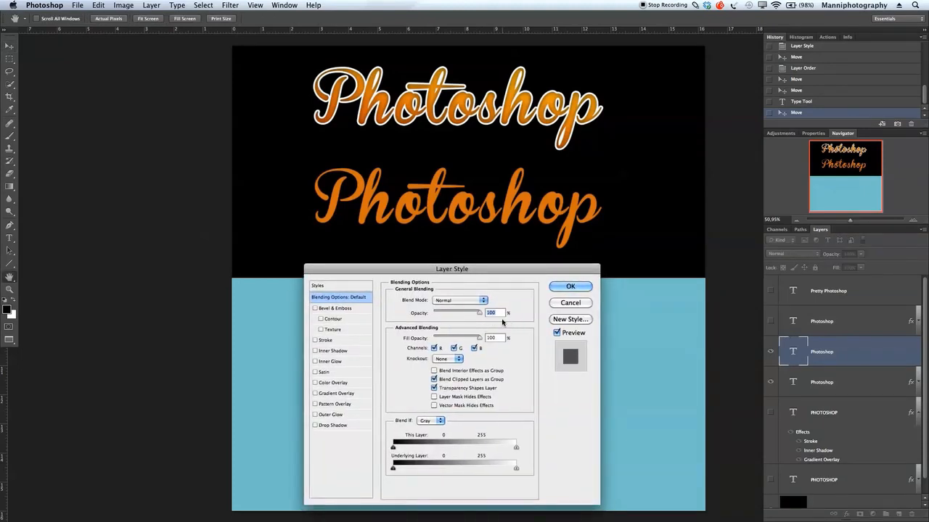
{"action": "left_click", "coordinate": [325, 340]}
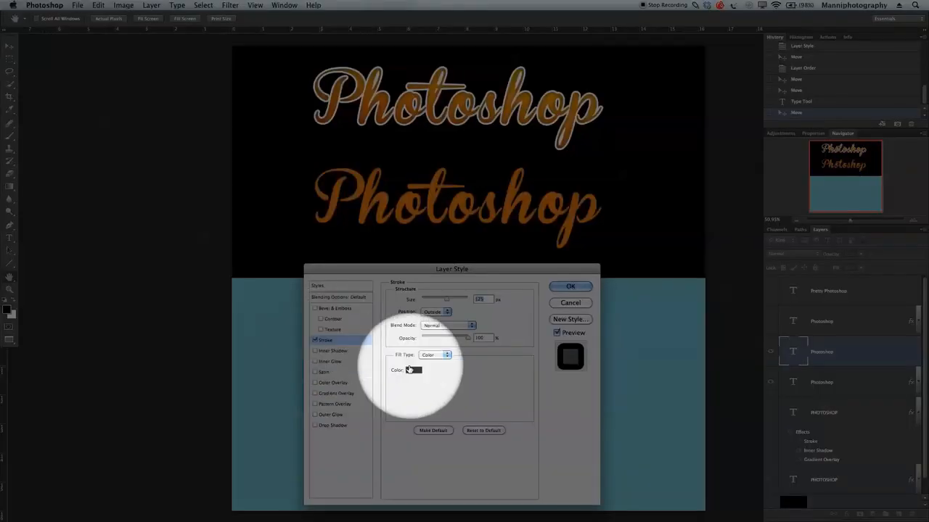
{"action": "left_click", "coordinate": [415, 372]}
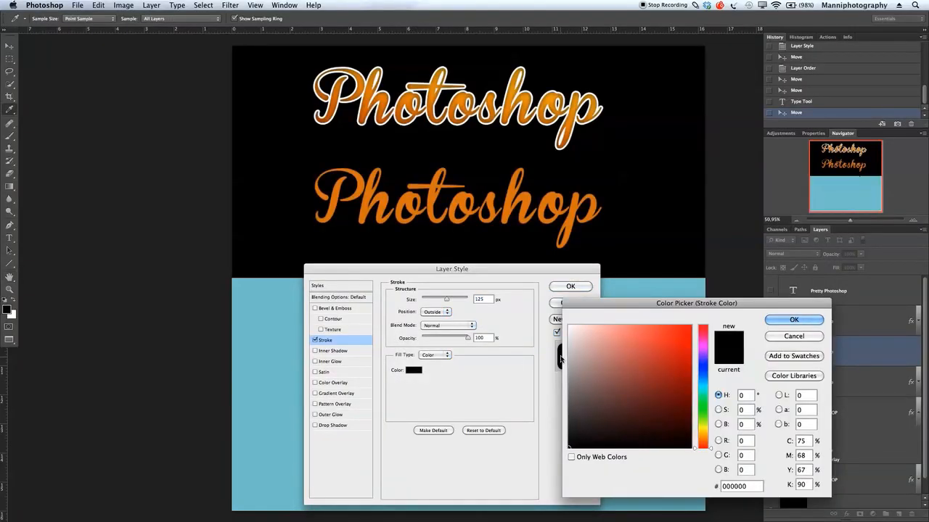
{"action": "left_click", "coordinate": [569, 326]}
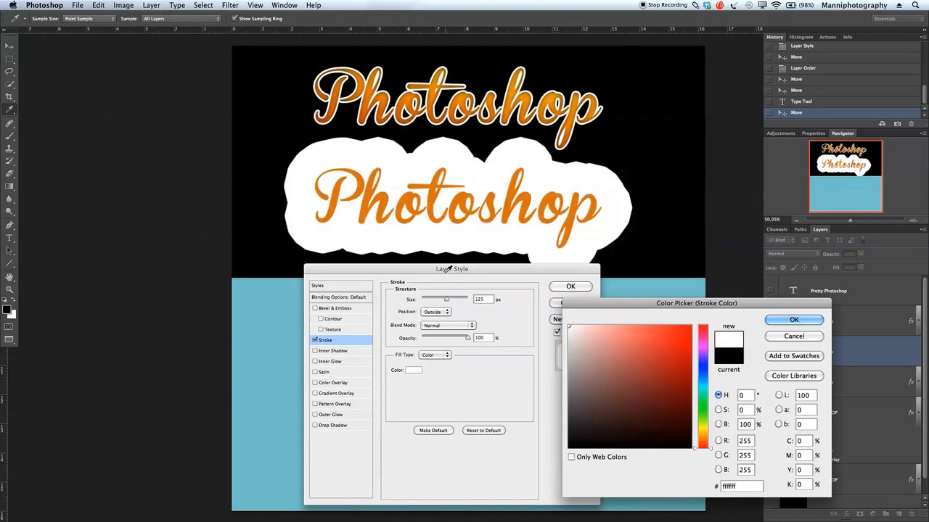
{"action": "left_click", "coordinate": [794, 320]}
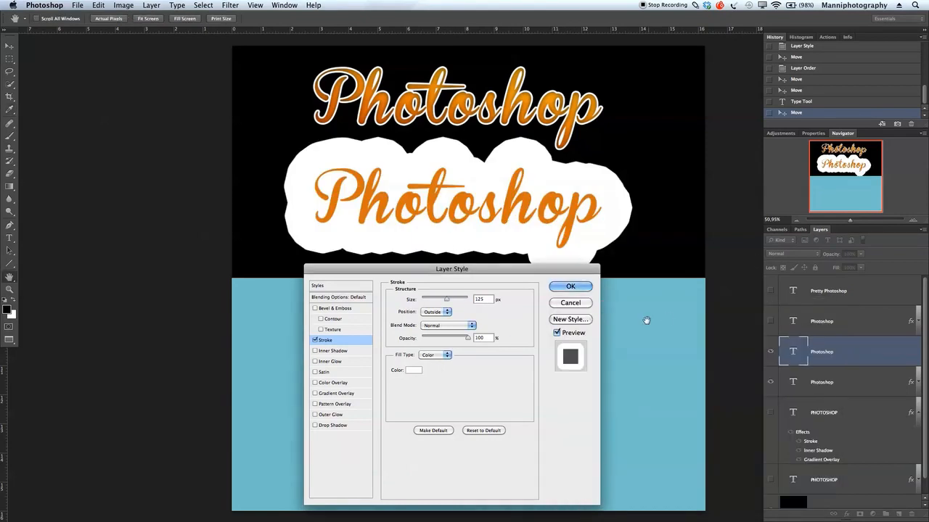
{"action": "left_click_drag", "start_coordinate": [446, 299], "coordinate": [425, 302]}
{"action": "key", "text": "Up"}
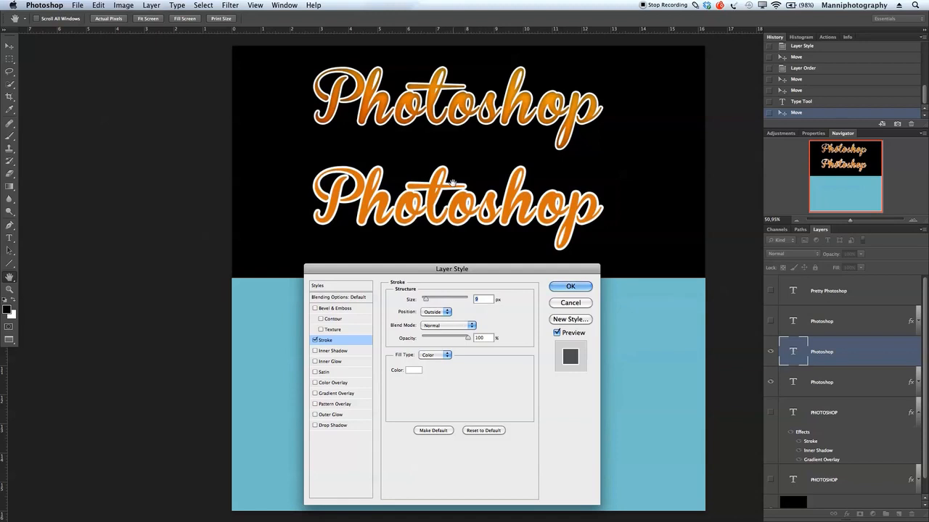
{"action": "left_click_drag", "start_coordinate": [426, 299], "coordinate": [427, 300]}
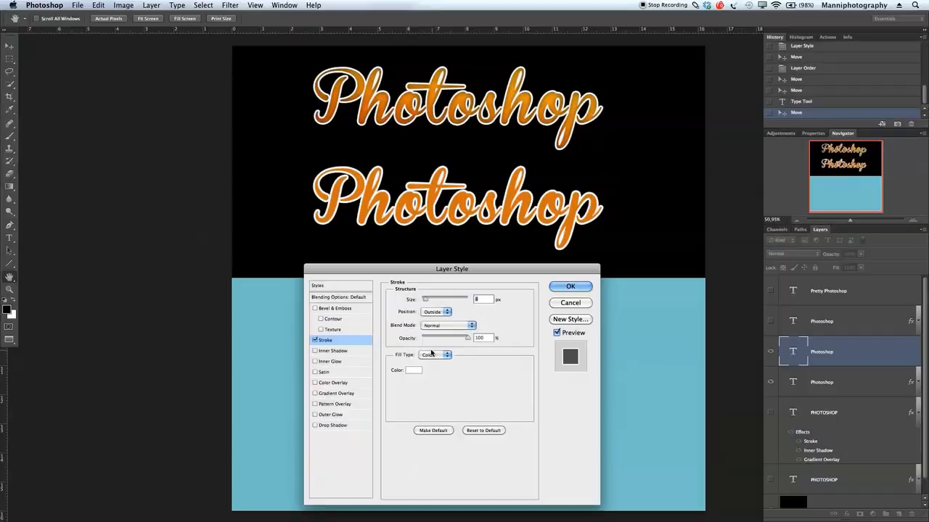
{"action": "left_click", "coordinate": [433, 359]}
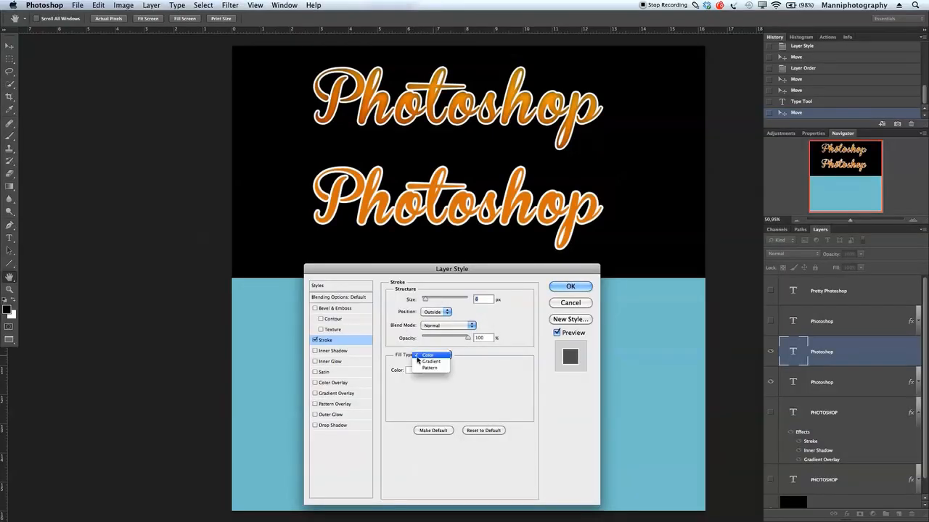
{"action": "left_click", "coordinate": [438, 356]}
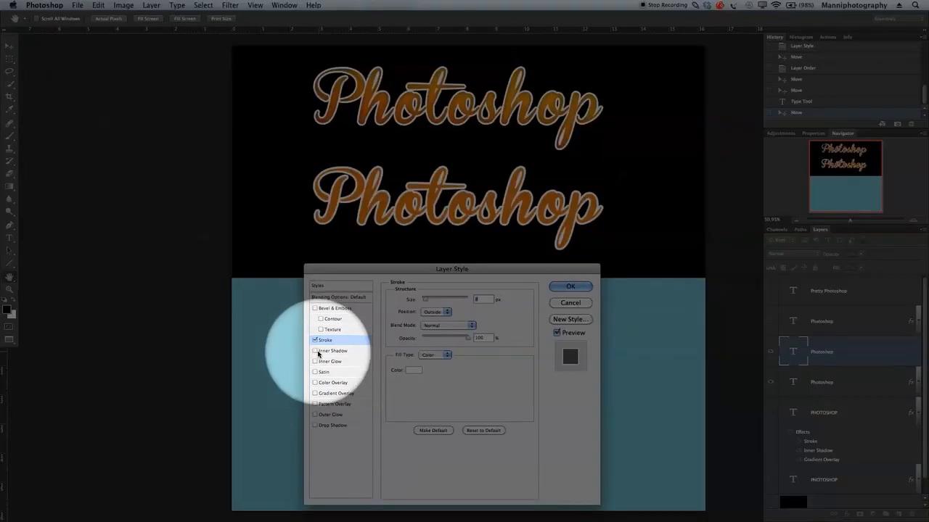
{"action": "left_click", "coordinate": [315, 351]}
{"action": "left_click", "coordinate": [333, 351]}
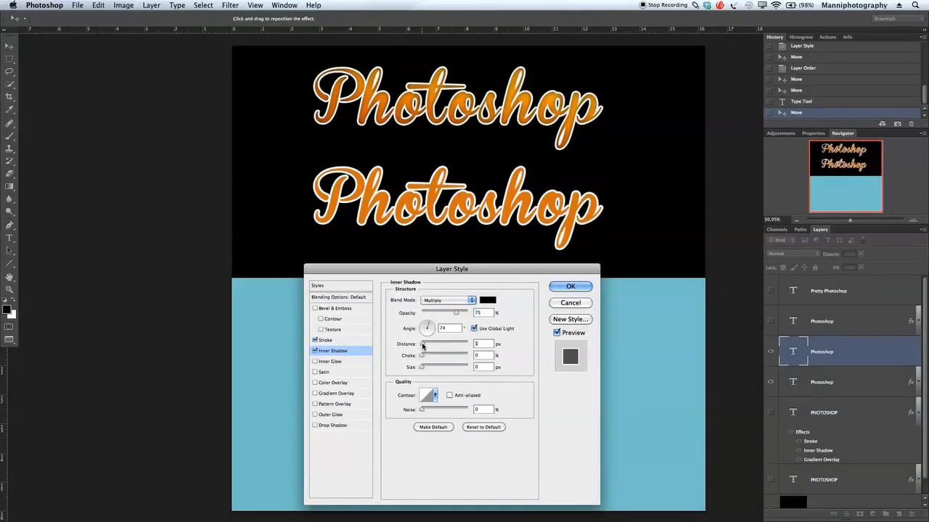
- Set Inner Shadow Distance 5 and Size 6, then enable a black-to-white Gradient Overlay
{"action": "left_click_drag", "start_coordinate": [422, 346], "coordinate": [427, 368]}
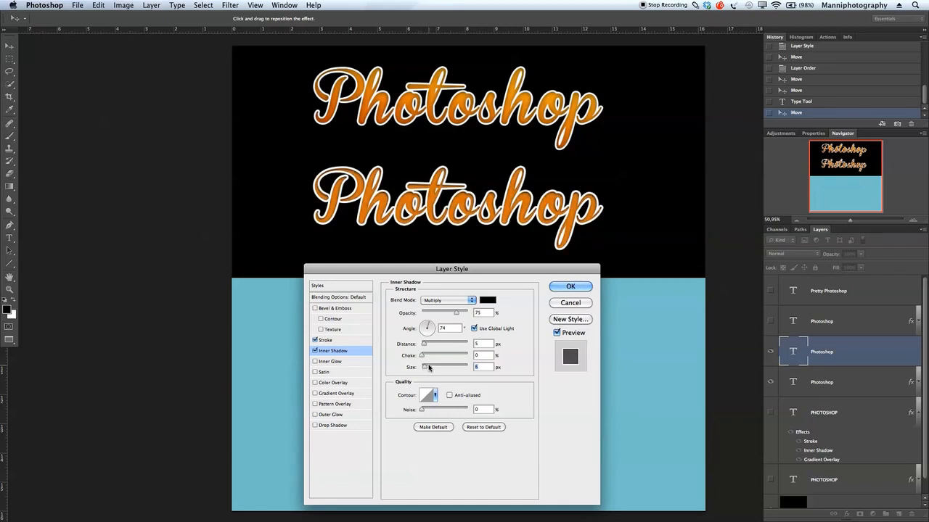
{"action": "left_click", "coordinate": [424, 345]}
{"action": "key", "text": "Tab"}
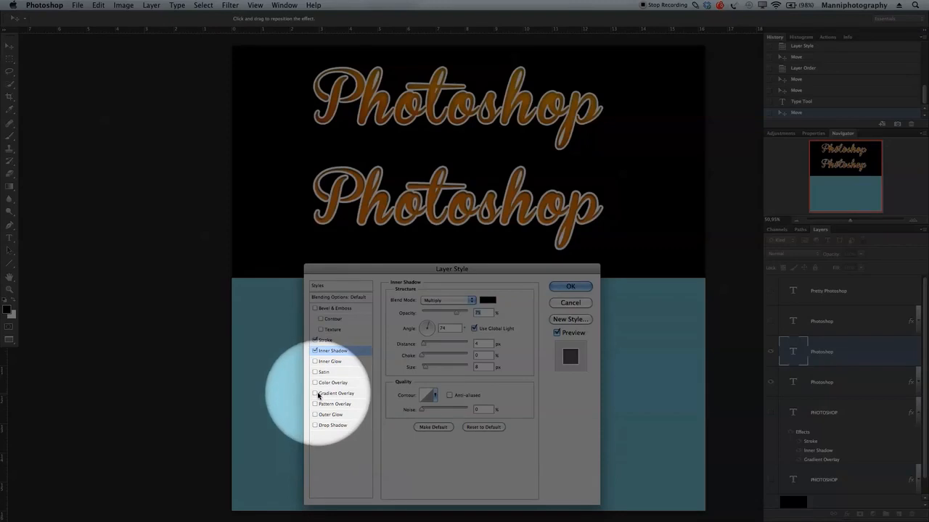
{"action": "left_click", "coordinate": [324, 394]}
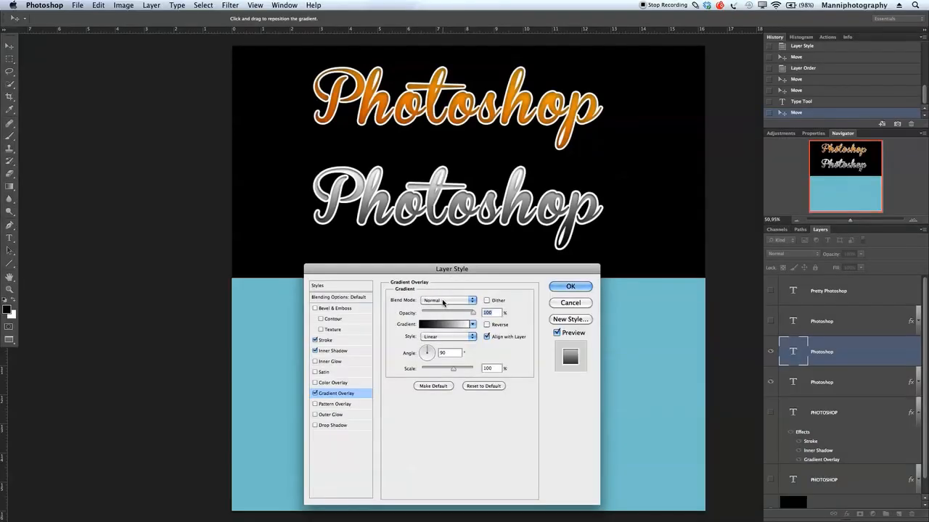
- Change the Gradient Overlay blend mode to Soft Light and apply the layer style
{"action": "left_click", "coordinate": [444, 300]}
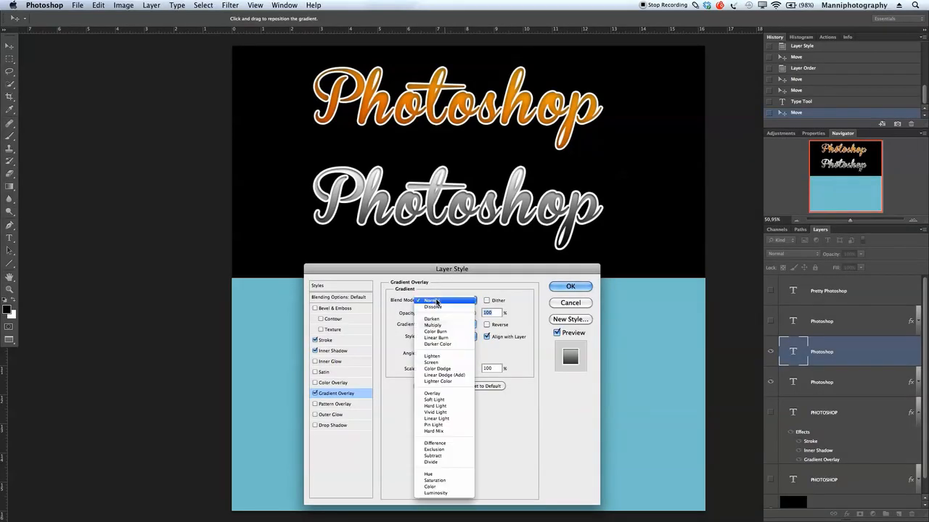
{"action": "left_click", "coordinate": [460, 393]}
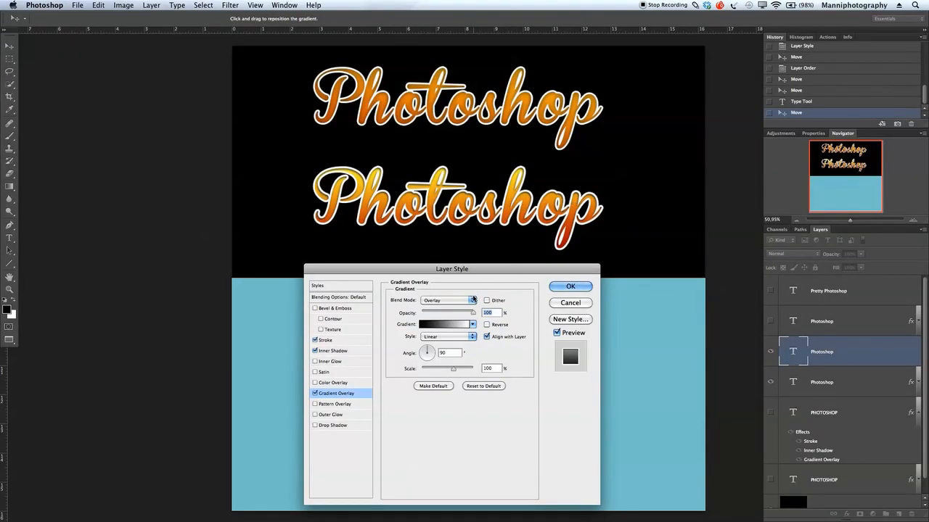
{"action": "left_click", "coordinate": [450, 300]}
{"action": "left_click", "coordinate": [456, 307]}
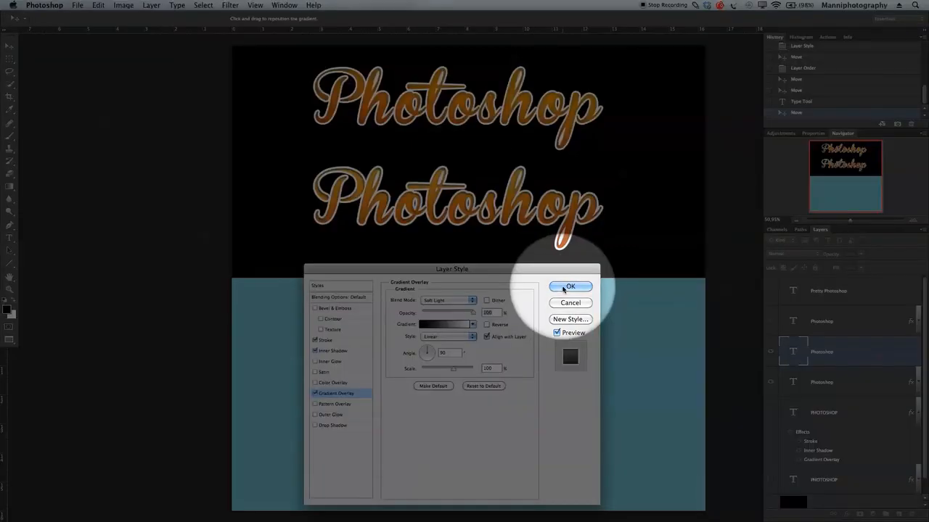
{"action": "left_click", "coordinate": [570, 286]}
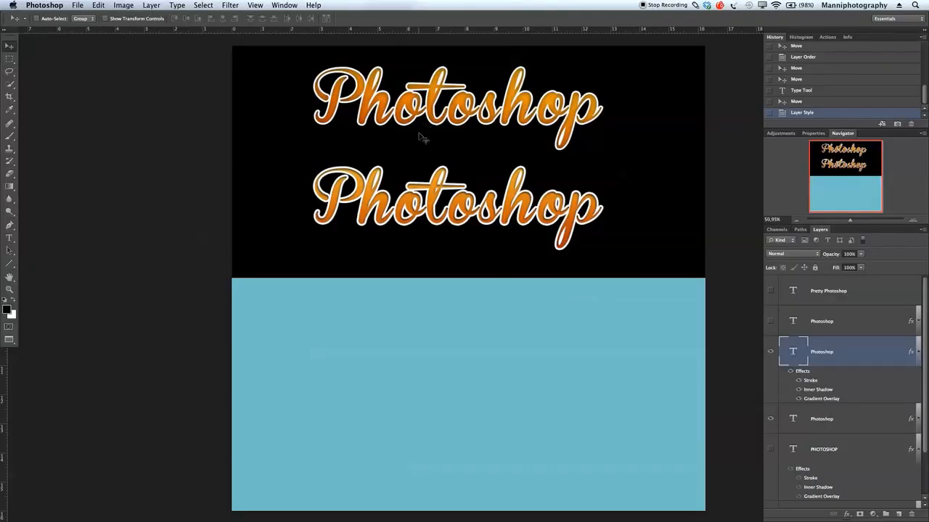
- Nudge the lower text up, hide both orange texts and show the dark-to-white text
{"action": "left_click_drag", "start_coordinate": [448, 236], "coordinate": [444, 226]}
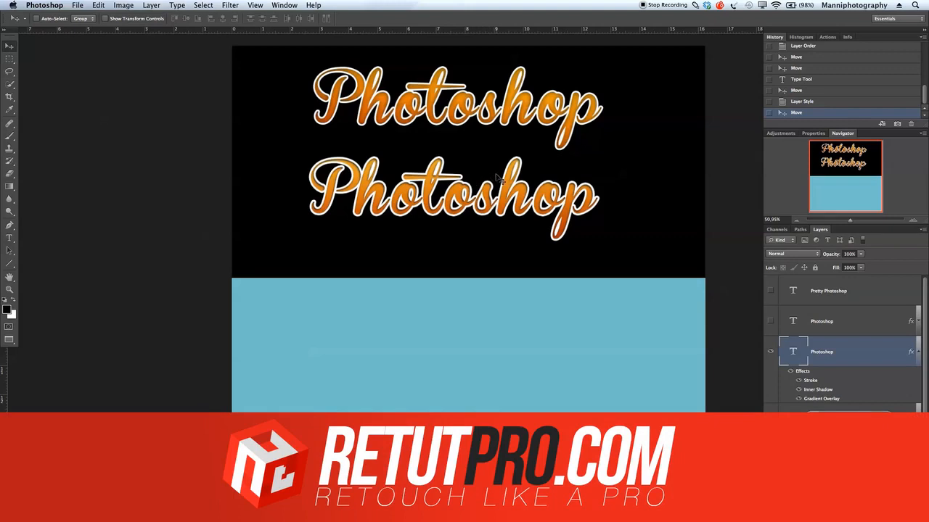
{"action": "left_click", "coordinate": [771, 353]}
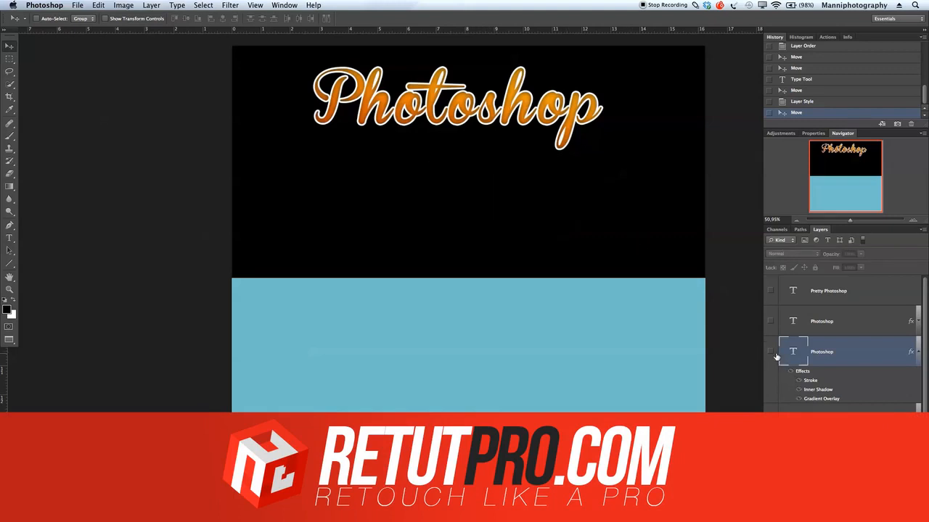
{"action": "left_click", "coordinate": [771, 326]}
{"action": "left_click", "coordinate": [772, 420]}
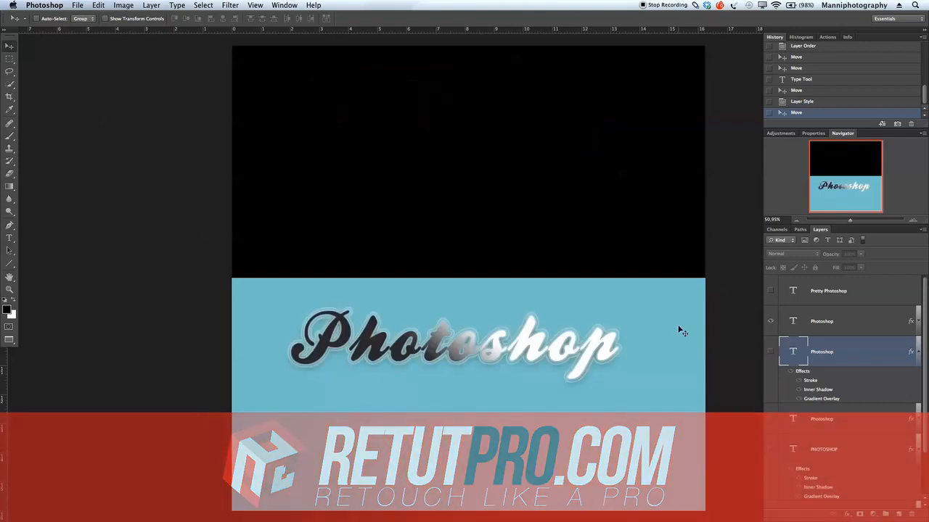
{"action": "left_click", "coordinate": [770, 352]}
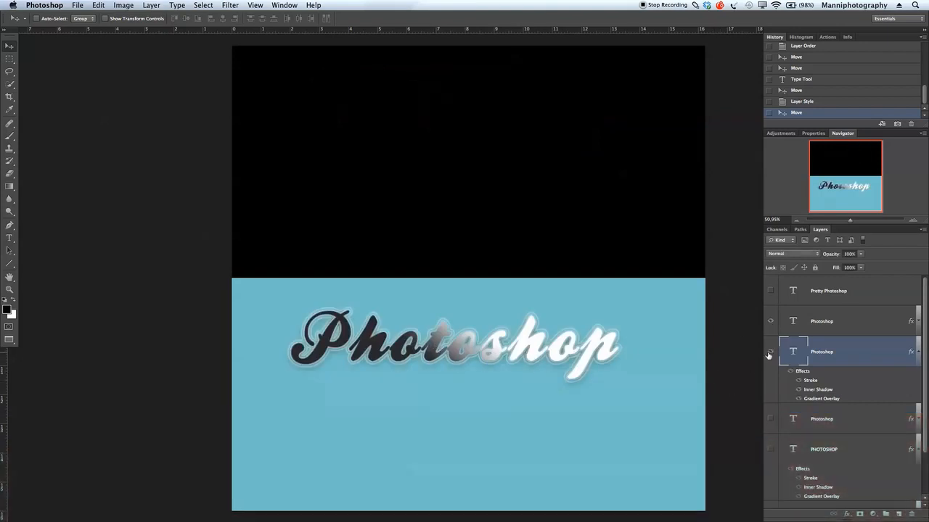